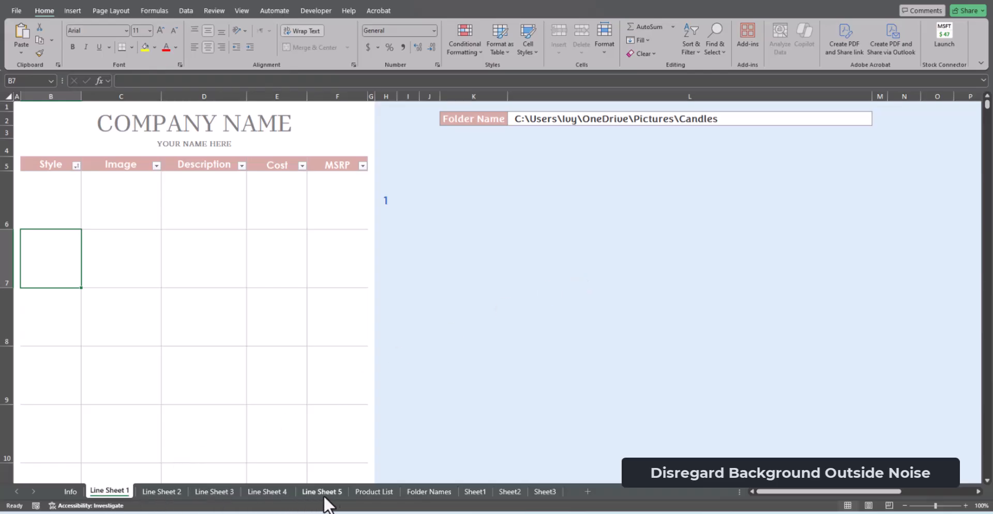
{"action": "scroll", "coordinate": [197, 357], "scroll_direction": "down", "scroll_amount": 2}
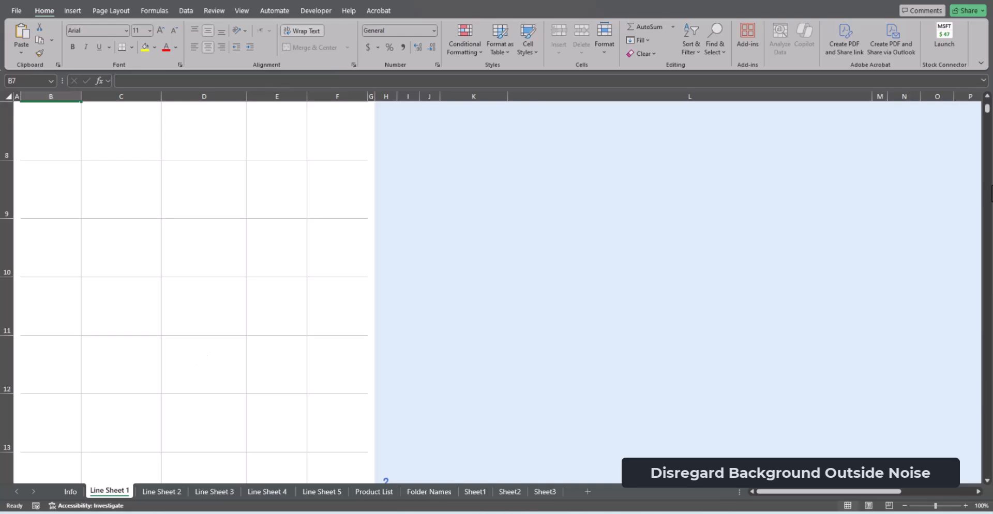
{"action": "mouse_move", "coordinate": [987, 110]}
{"action": "left_mouse_down"}
{"action": "mouse_move", "coordinate": [986, 454]}
{"action": "mouse_move", "coordinate": [987, 104]}
{"action": "left_mouse_up"}
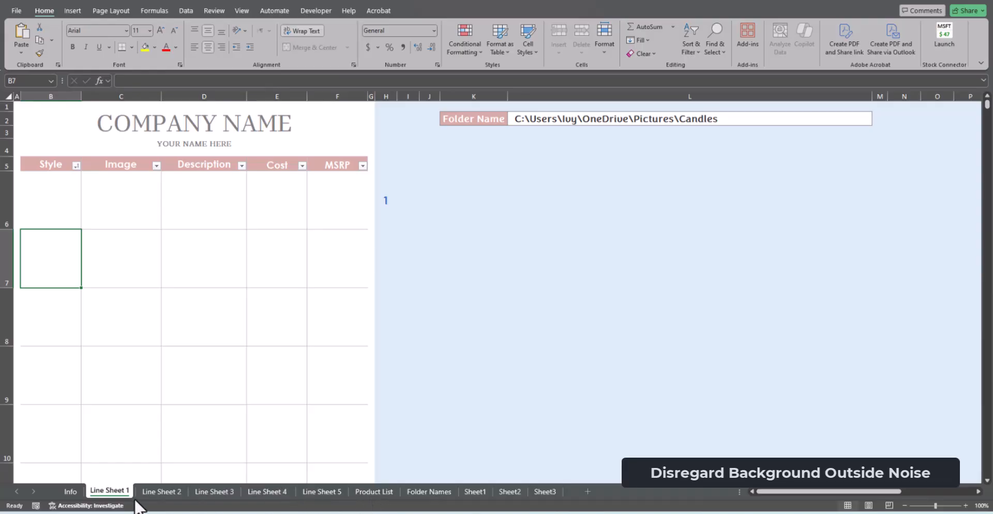
{"action": "left_click", "coordinate": [337, 497]}
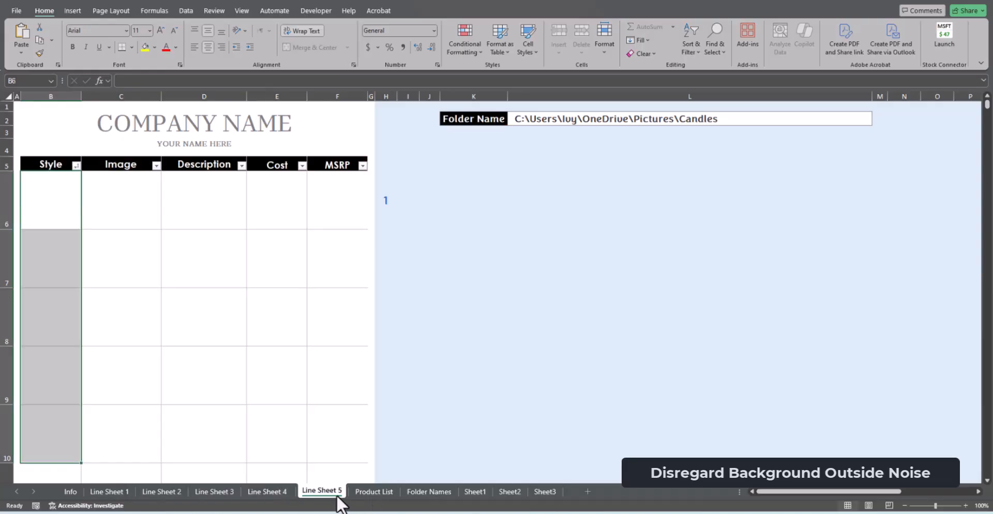
On the Product List sheet, enter style 1001 with the description Yoga in the first product row
{"action": "left_click", "coordinate": [374, 493]}
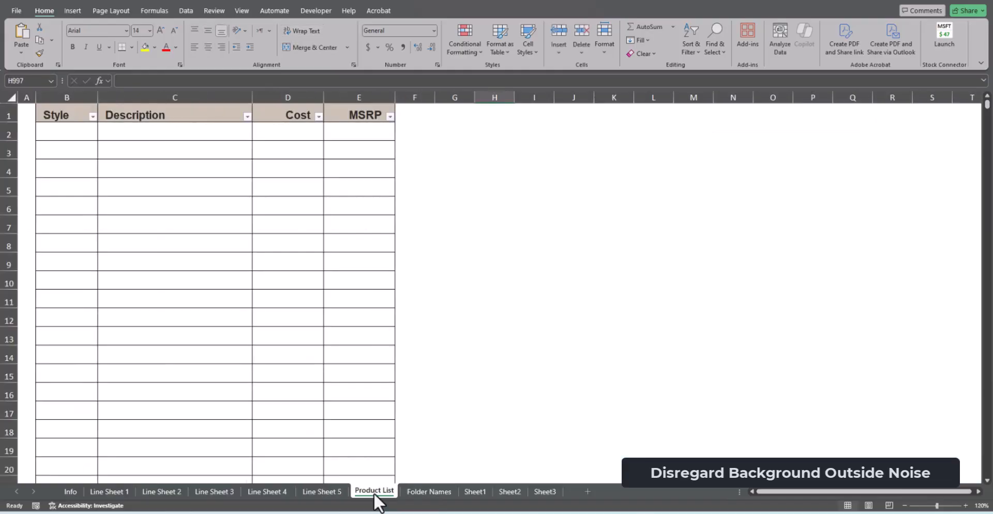
{"action": "left_click", "coordinate": [81, 137]}
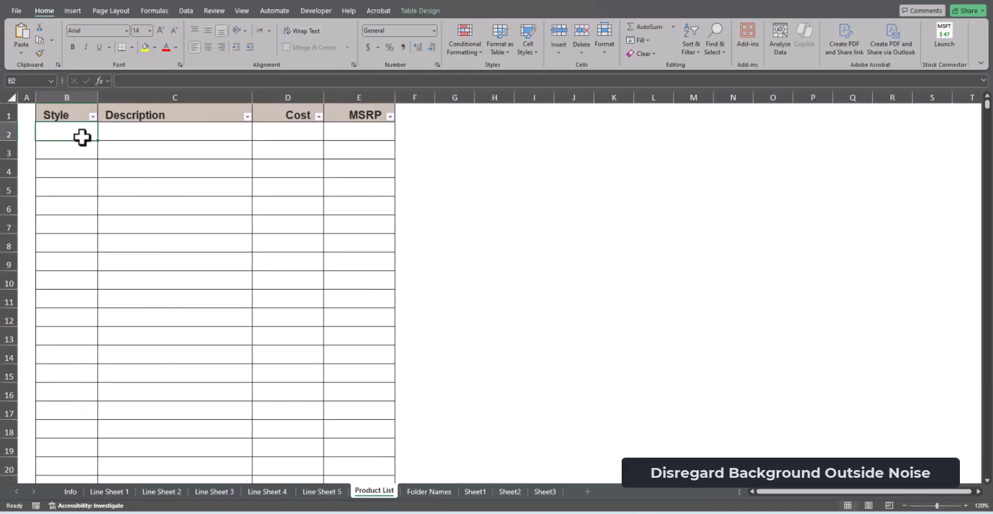
{"action": "type", "text": "1001"}
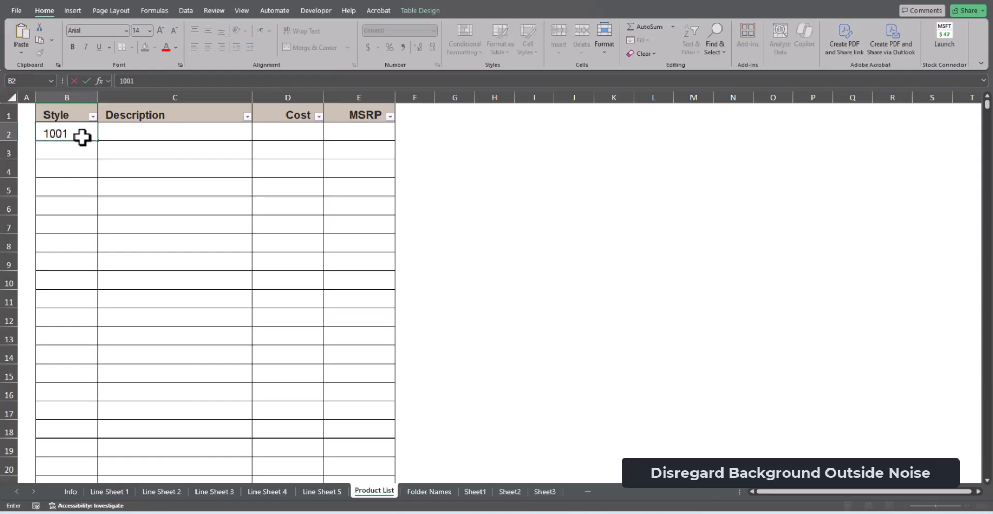
{"action": "key", "text": "Tab"}
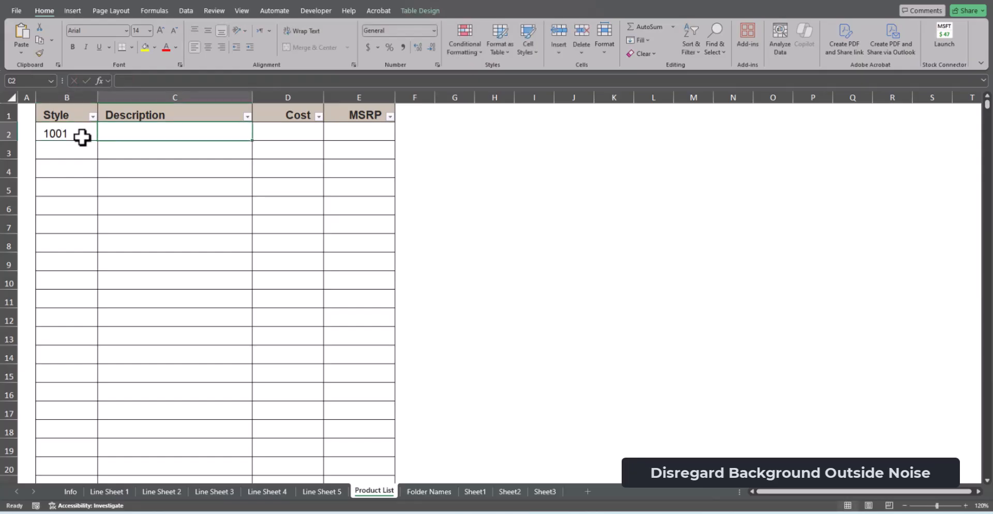
{"action": "type", "text": "yOGA"}
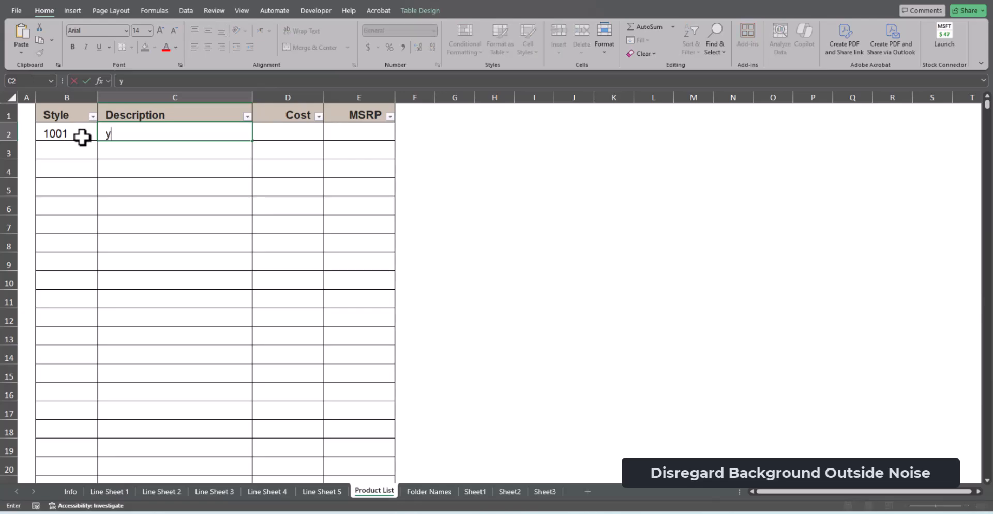
{"action": "key", "text": "BackSpace"}
{"action": "key", "text": "BackSpace"}
{"action": "key", "text": "BackSpace"}
{"action": "key", "text": "BackSpace"}
{"action": "type", "text": "y"}
{"action": "key", "text": "BackSpace"}
{"action": "type", "text": "Yoga"}
Set the cost of style 1001 to 10 and its MSRP to 20
{"action": "key", "text": "Tab"}
{"action": "type", "text": "10"}
{"action": "key", "text": "Tab"}
{"action": "type", "text": "1"}
{"action": "key", "text": "BackSpace"}
{"action": "type", "text": "20"}
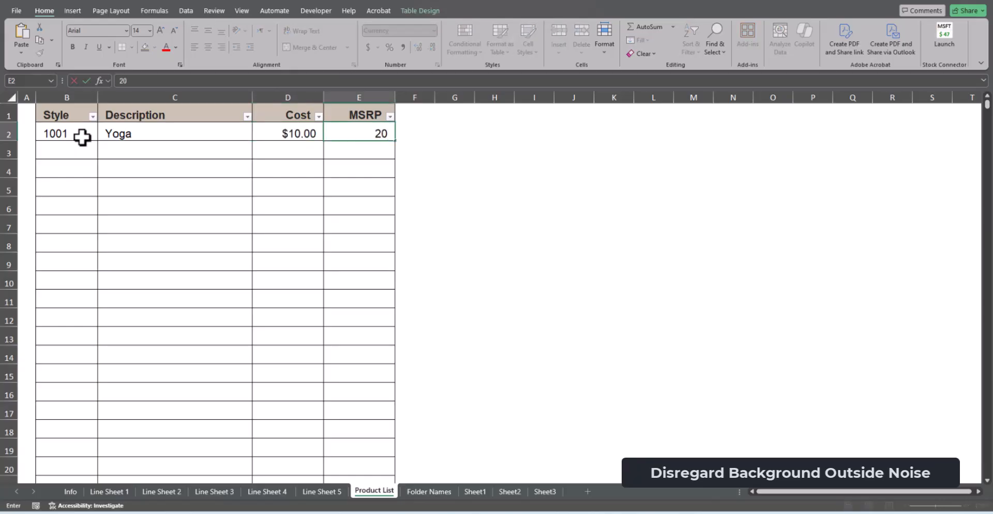
{"action": "key", "text": "Return"}
Fill the style 1001 row down through row 12, incrementing the styles to 1011 and repeating Yoga, $10.00 and $20.00
{"action": "left_click_drag", "start_coordinate": [81, 137], "coordinate": [368, 326]}
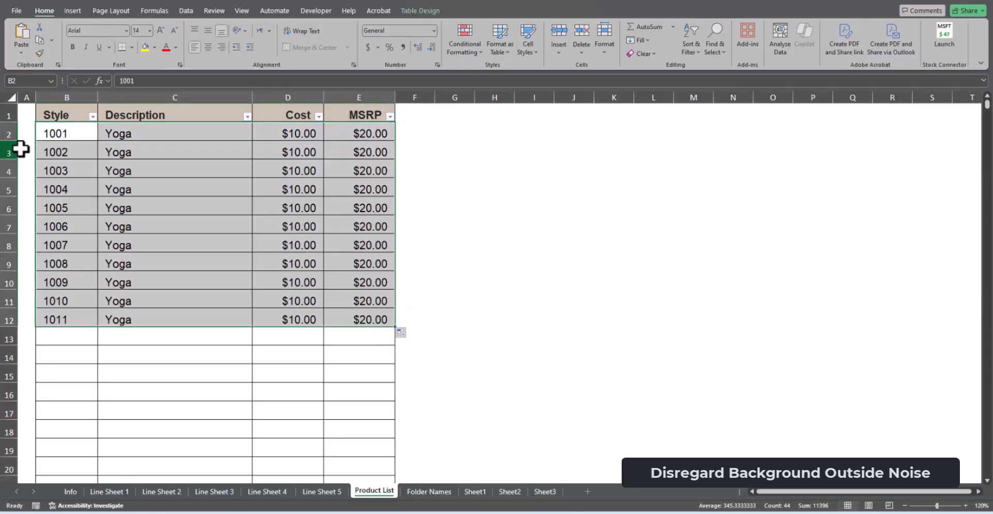
{"action": "left_click", "coordinate": [145, 386]}
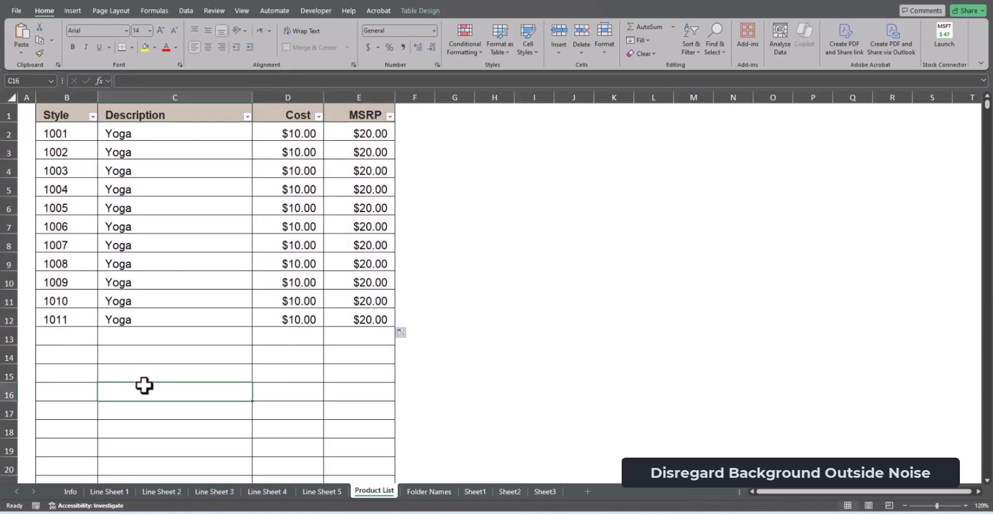
Check the locations on the Folder Names sheet and select the Folder Name path cell on Line Sheet 1
{"action": "left_click", "coordinate": [414, 493]}
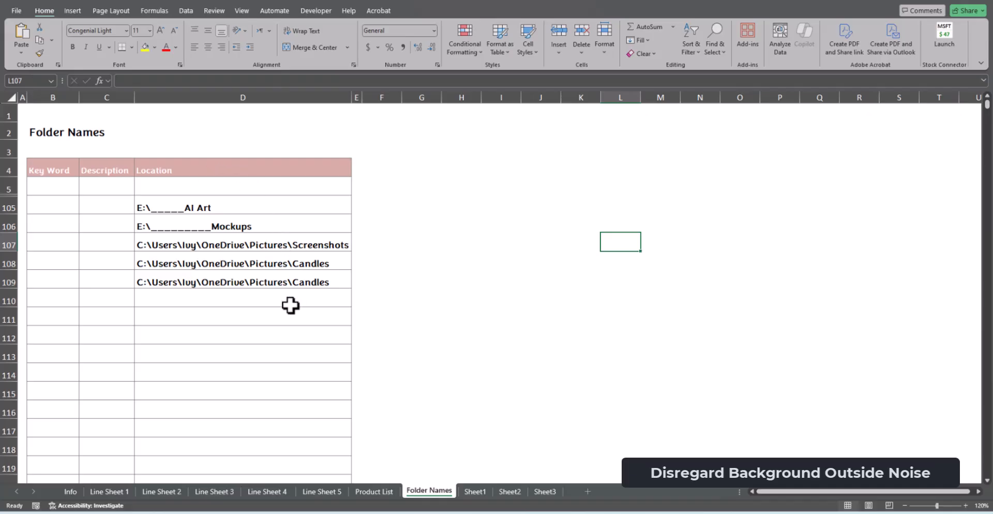
{"action": "left_click", "coordinate": [478, 492]}
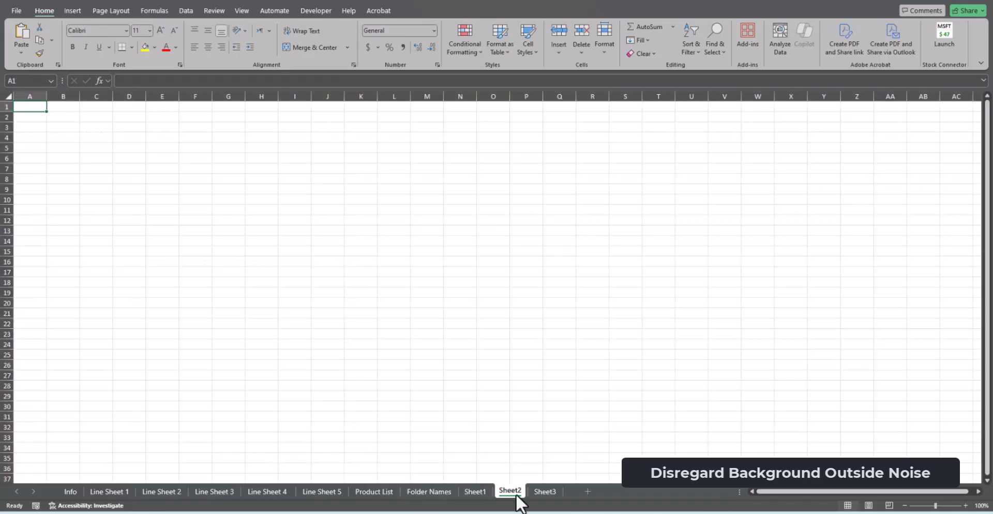
{"action": "left_click", "coordinate": [112, 493]}
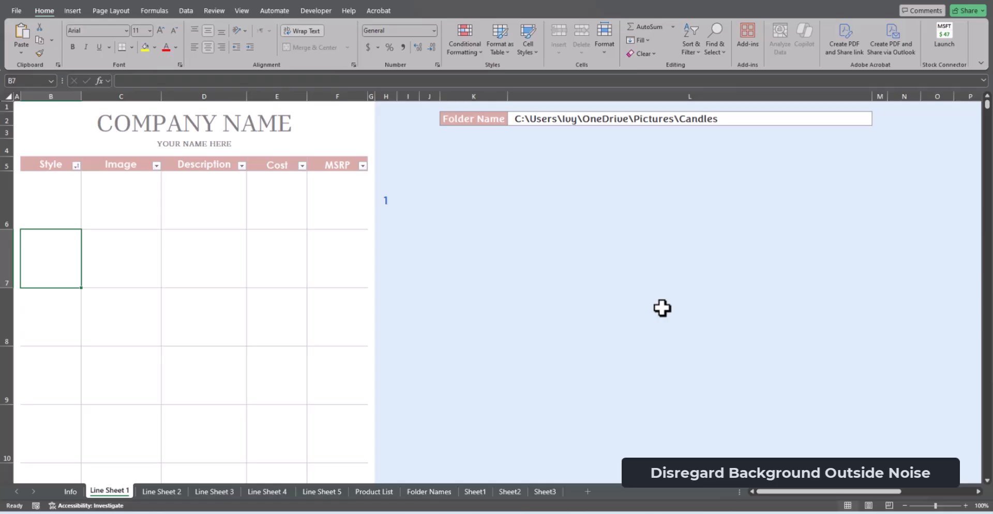
{"action": "left_click", "coordinate": [716, 123]}
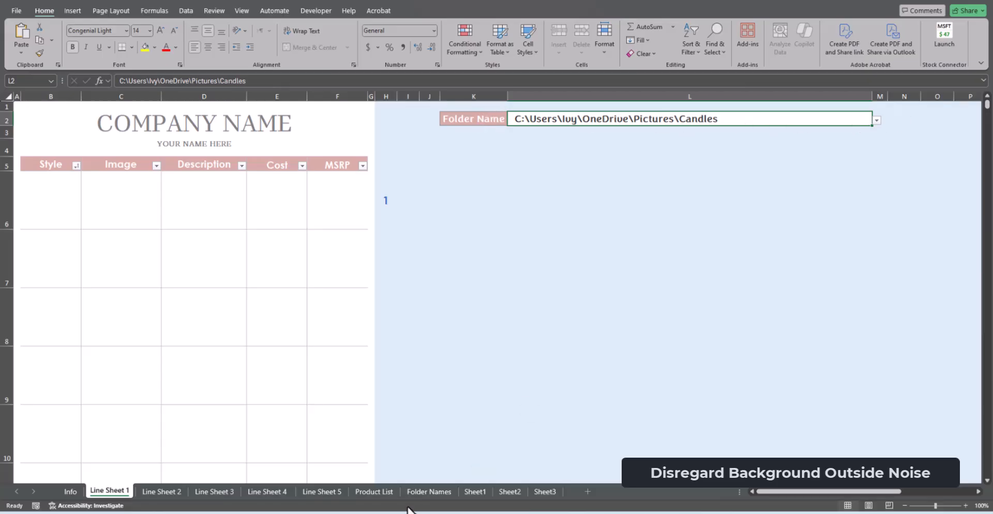
Switch to File Explorer, find the Candles folder in Pictures, inspect its Copy as path option, and return to the Excel workbook
{"action": "mouse_move", "coordinate": [487, 513]}
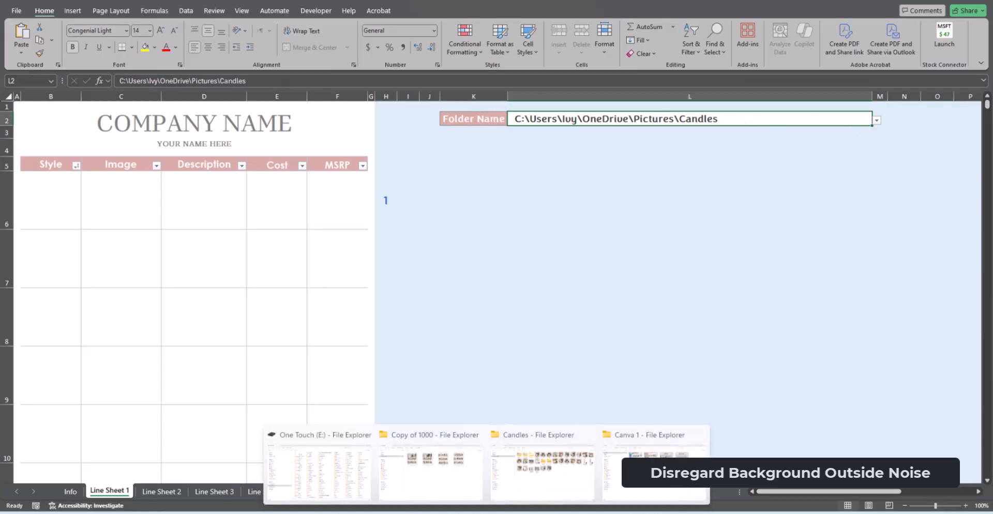
{"action": "left_click", "coordinate": [291, 469]}
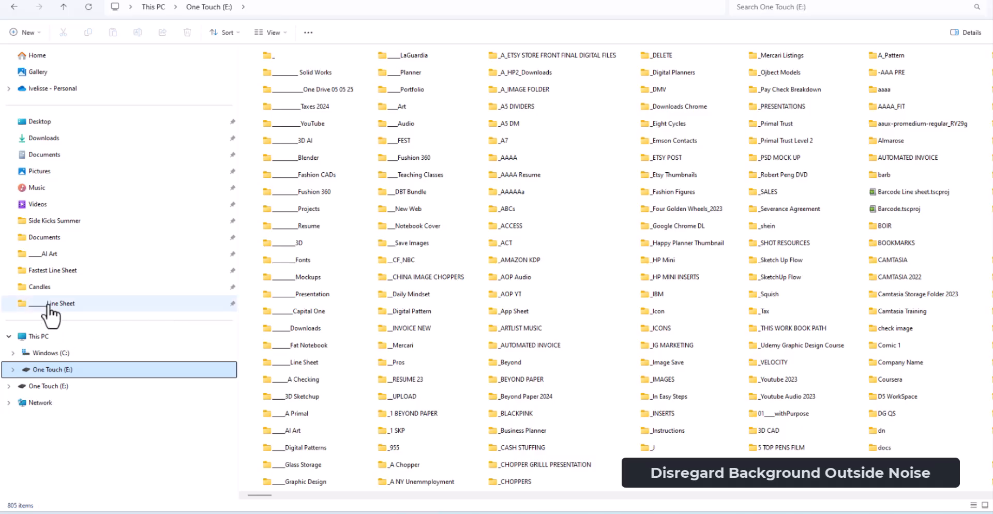
{"action": "left_click", "coordinate": [48, 173]}
{"action": "left_click", "coordinate": [675, 144]}
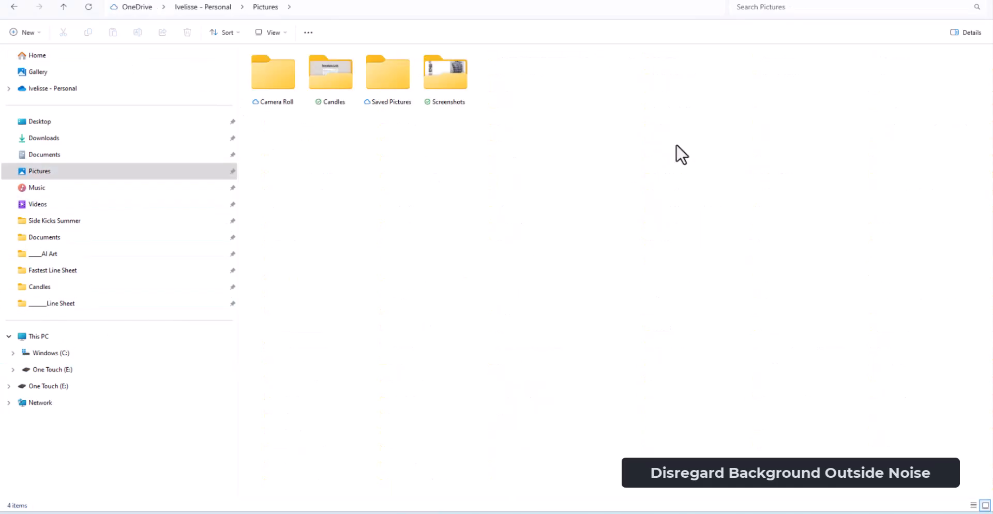
{"action": "right_click", "coordinate": [334, 79]}
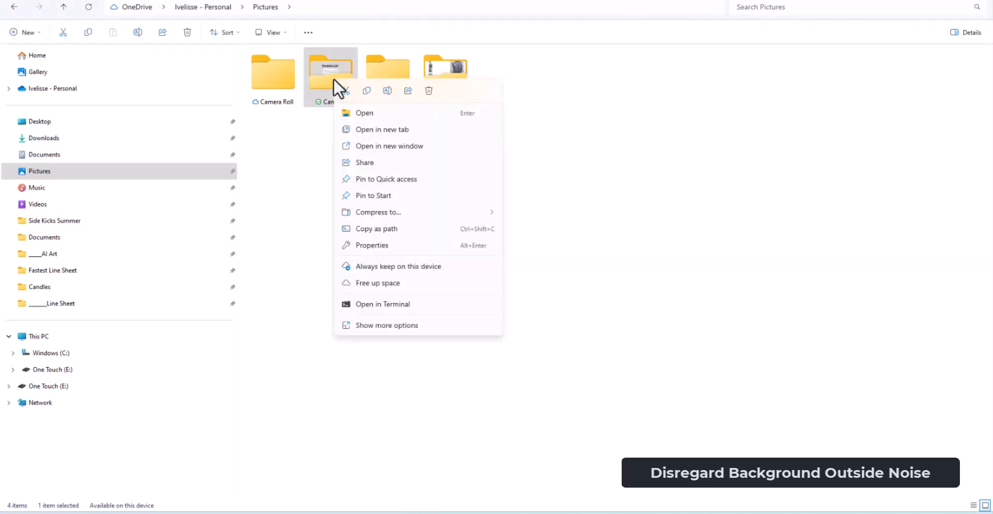
{"action": "left_click", "coordinate": [665, 253]}
{"action": "left_click", "coordinate": [663, 252]}
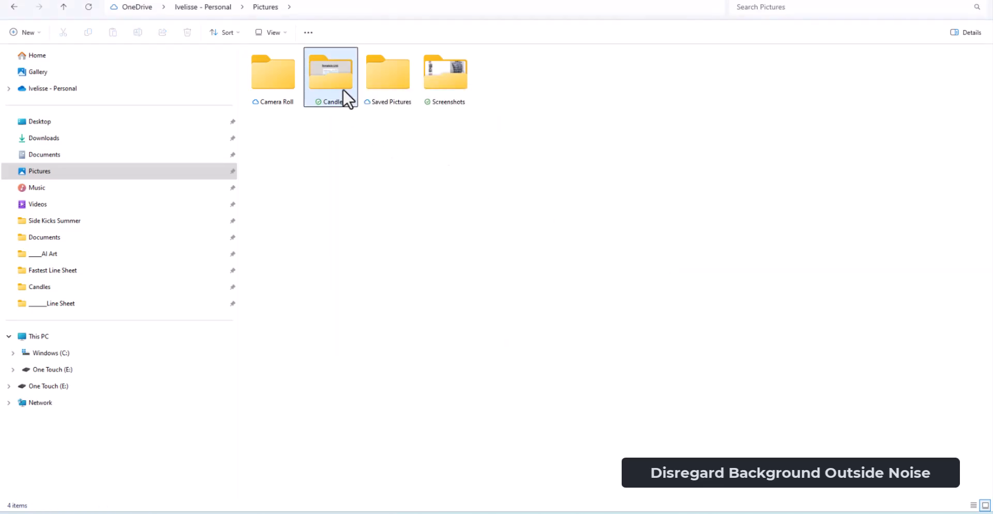
{"action": "left_click", "coordinate": [691, 513]}
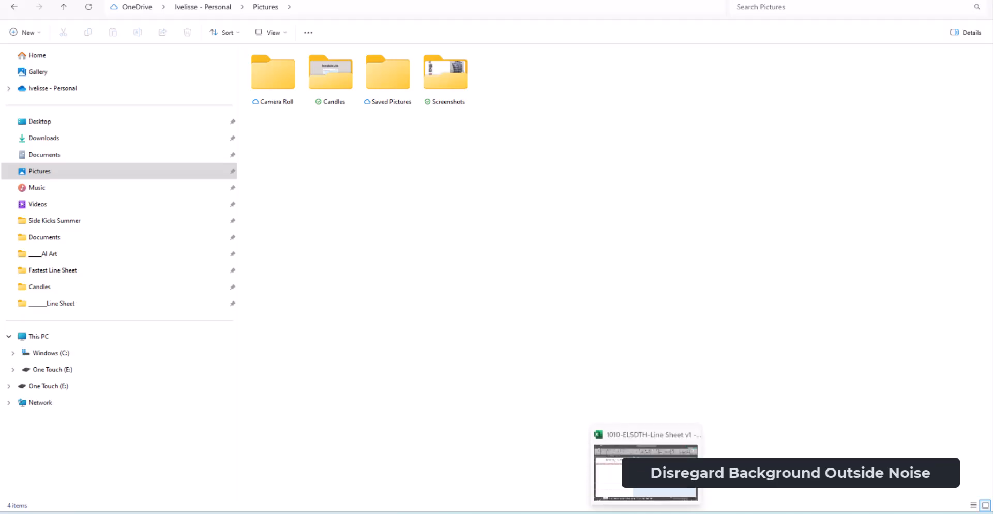
{"action": "left_click", "coordinate": [646, 512]}
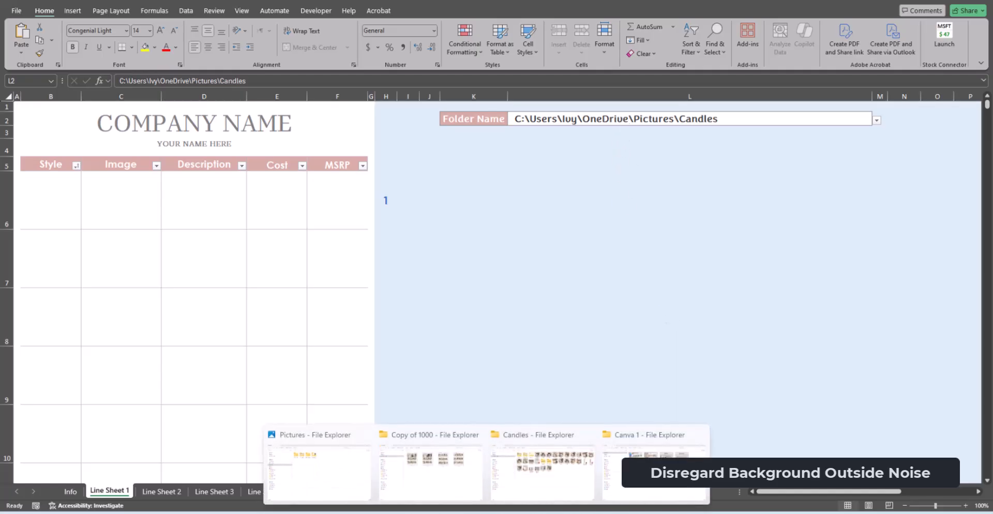
{"action": "left_click", "coordinate": [315, 468]}
{"action": "right_click", "coordinate": [331, 86]}
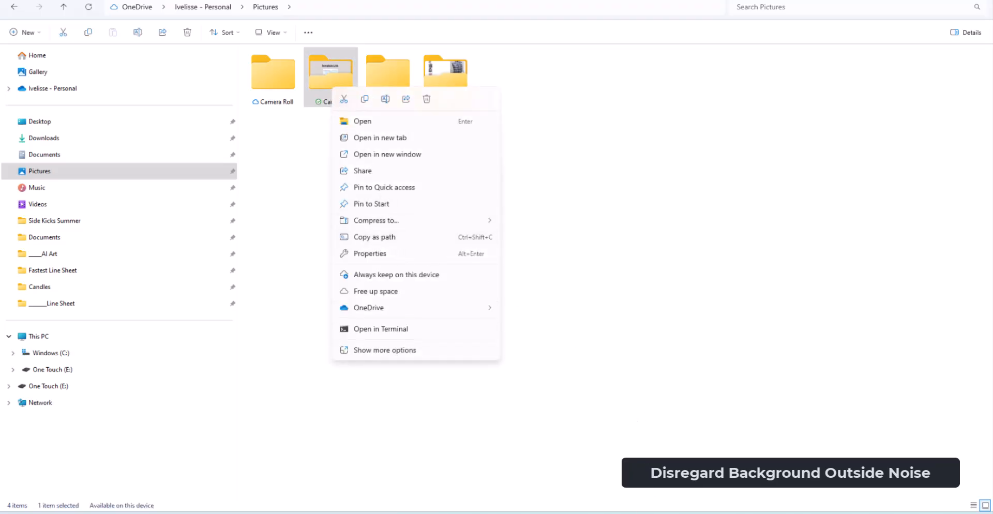
{"action": "left_click", "coordinate": [637, 513]}
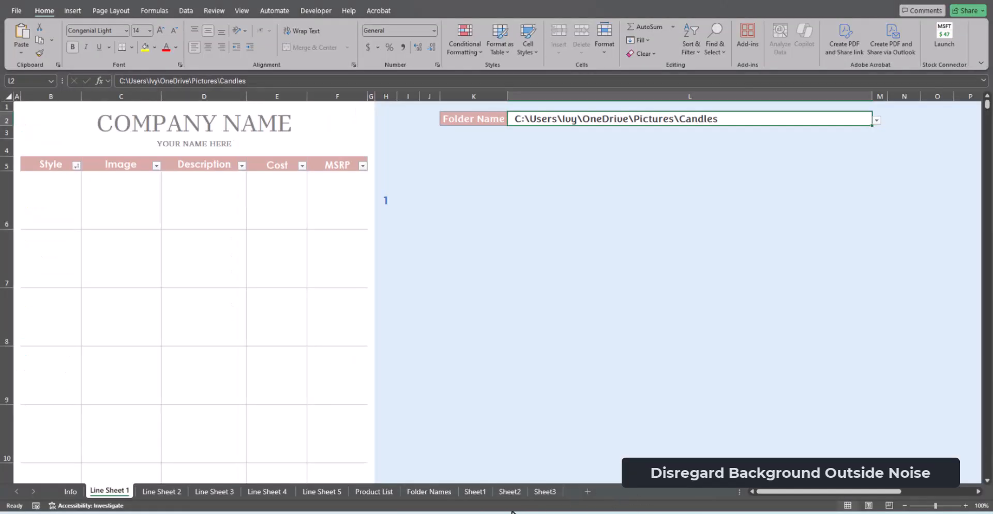
Review the image folder locations on the Folder Names sheet and the products on the Product List sheet
{"action": "left_click", "coordinate": [429, 491]}
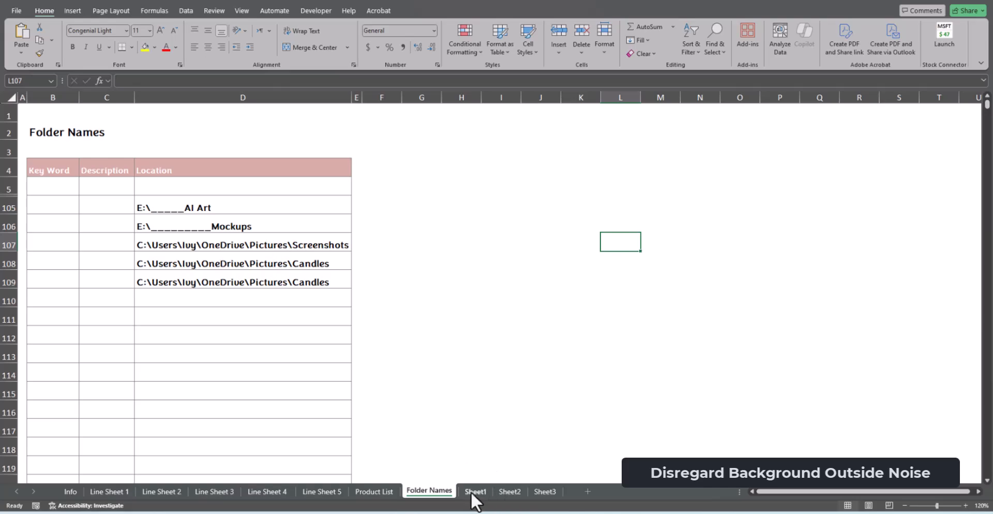
{"action": "left_click", "coordinate": [381, 494]}
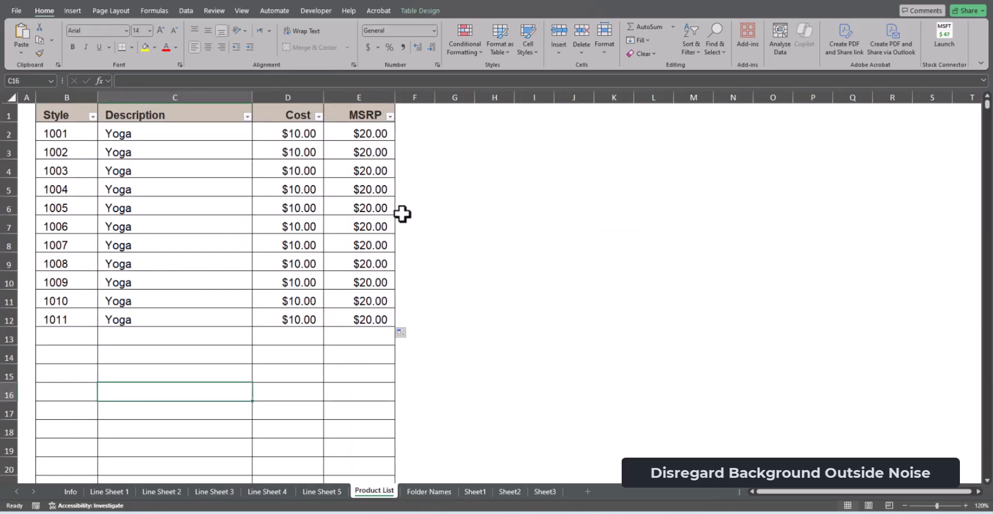
{"action": "left_click", "coordinate": [443, 490]}
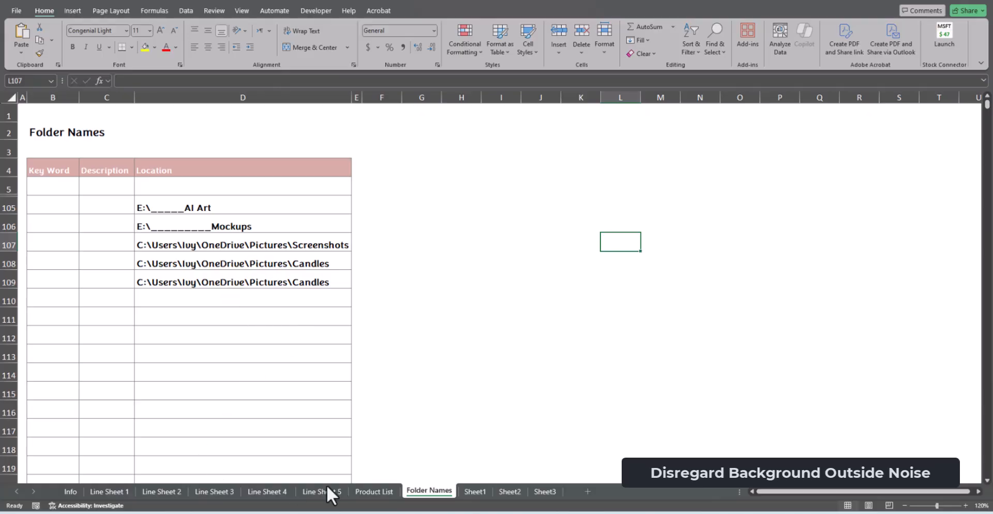
{"action": "scroll", "coordinate": [278, 185], "scroll_direction": "down", "scroll_amount": 15}
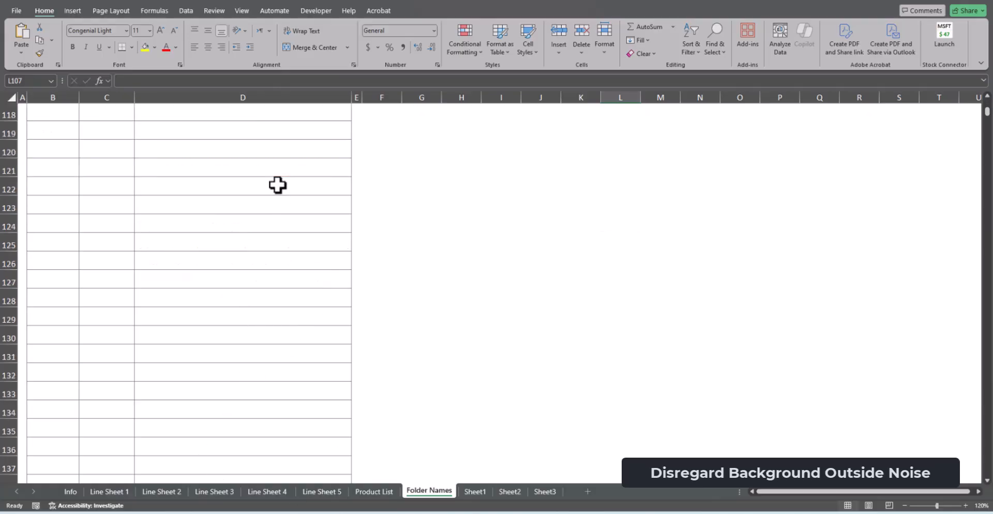
{"action": "scroll", "coordinate": [278, 185], "scroll_direction": "up", "scroll_amount": 15}
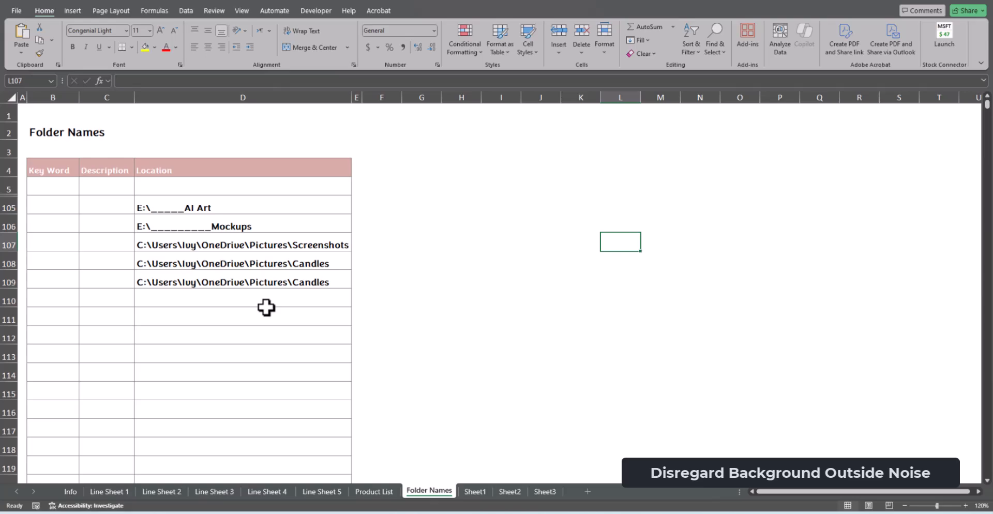
On Line Sheet 1, enter styles 1001, 1002 and 1003 in the first three rows of the Style column
{"action": "left_click", "coordinate": [122, 492]}
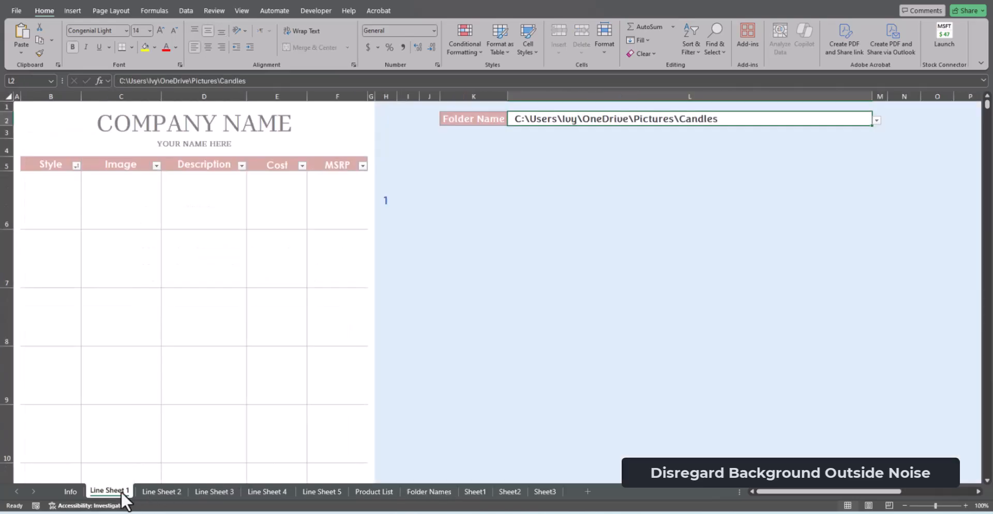
{"action": "left_click", "coordinate": [475, 343]}
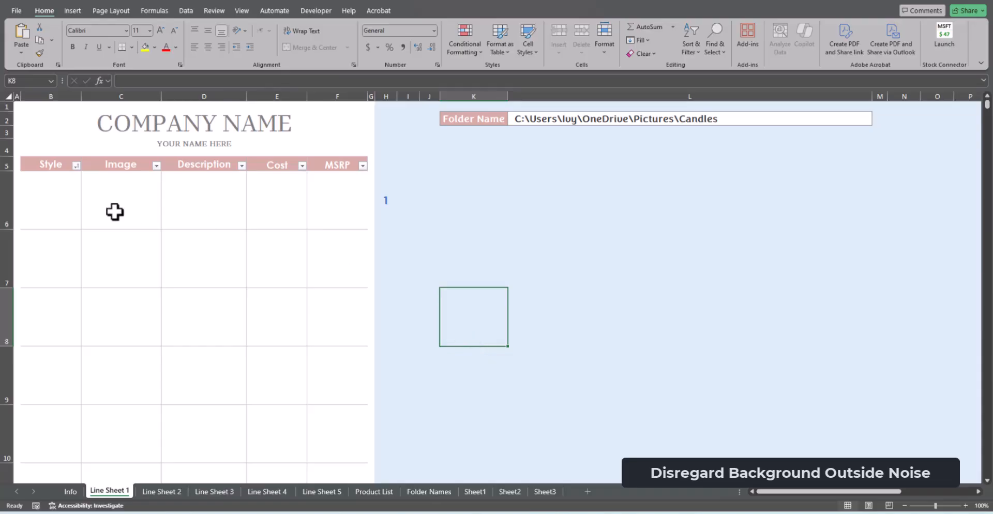
{"action": "left_click", "coordinate": [58, 211]}
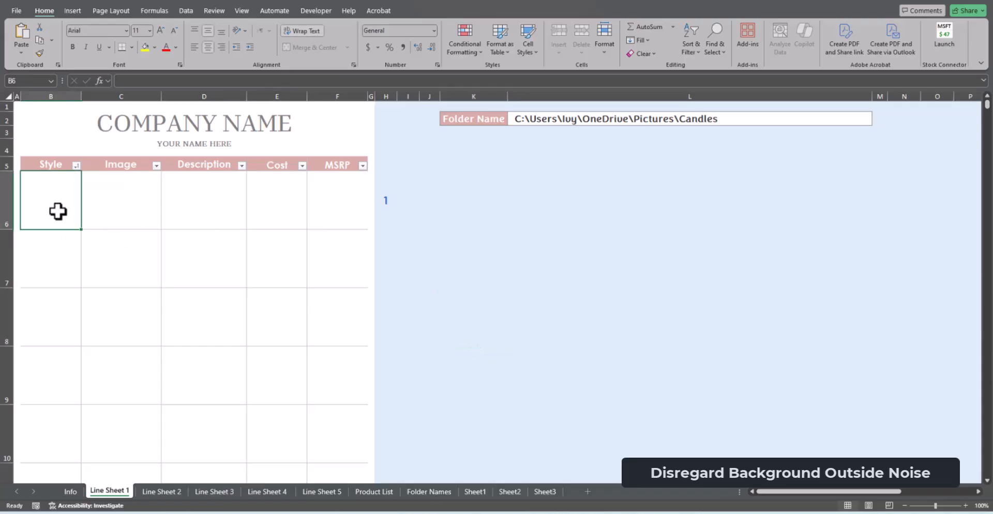
{"action": "type", "text": "1001"}
{"action": "key", "text": "Return"}
{"action": "type", "text": "1002"}
{"action": "key", "text": "Return"}
{"action": "type", "text": "1"}
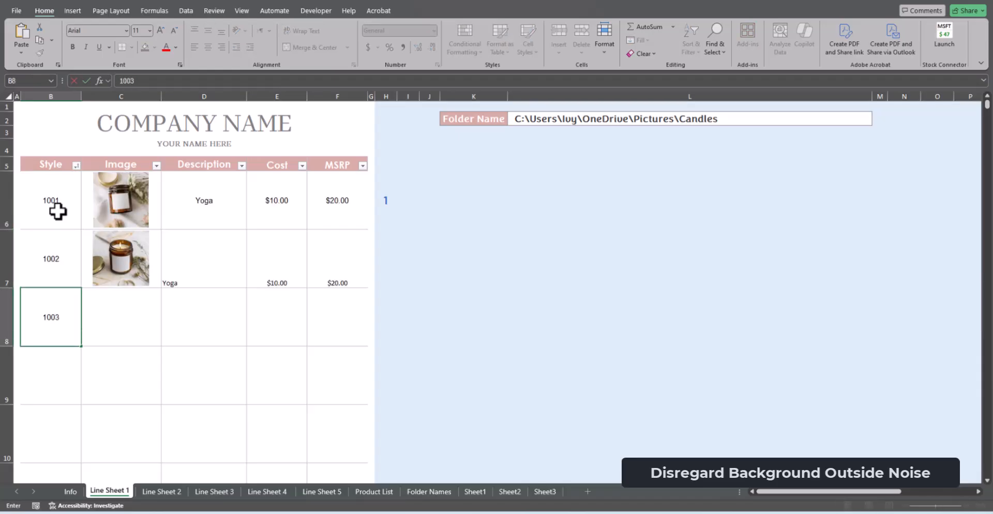
{"action": "type", "text": "003"}
Copy the formatting of style 1001's Description, Cost and MSRP cells to the matching cells of style 1002
{"action": "left_click", "coordinate": [197, 239]}
{"action": "left_click", "coordinate": [200, 204]}
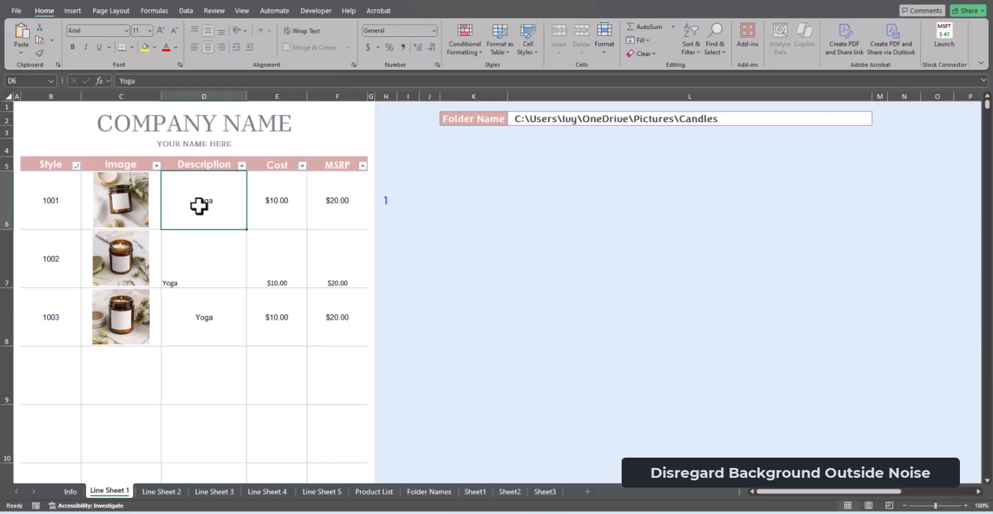
{"action": "left_click", "coordinate": [39, 53]}
{"action": "left_click", "coordinate": [208, 264]}
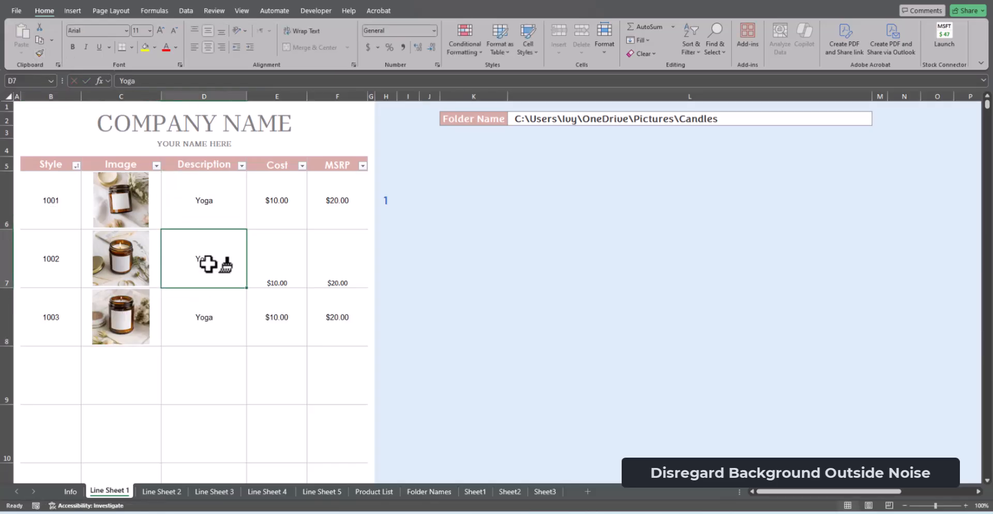
{"action": "left_click_drag", "start_coordinate": [284, 215], "coordinate": [333, 215]}
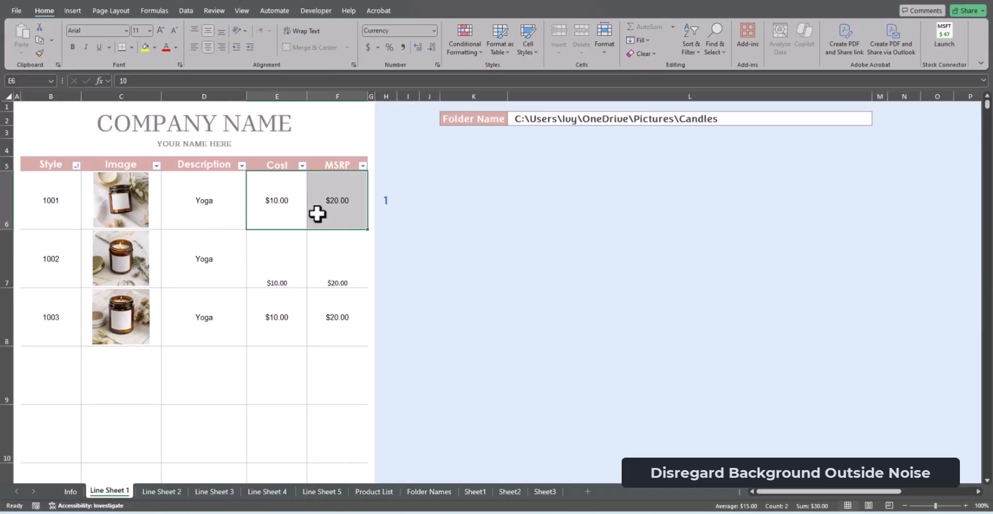
{"action": "left_click", "coordinate": [38, 54]}
{"action": "left_click", "coordinate": [269, 255]}
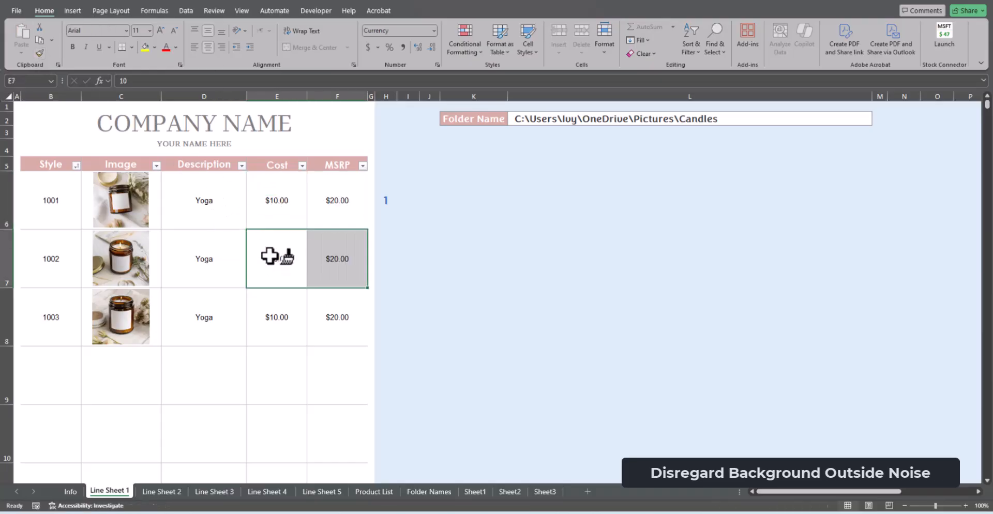
{"action": "left_click", "coordinate": [253, 377]}
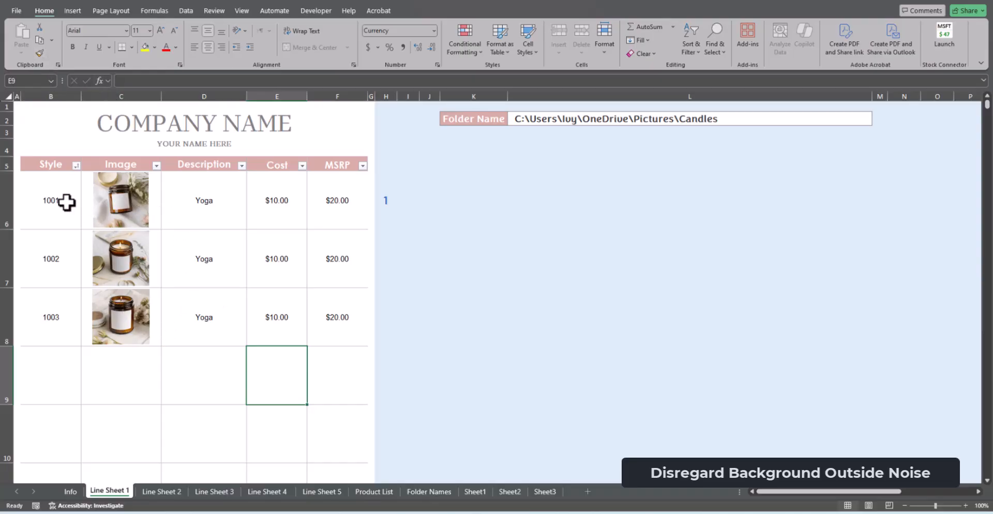
Clear the three entries in the Style column and re-enter styles 1001, 1002 and 1003 in the same rows
{"action": "left_click_drag", "start_coordinate": [66, 201], "coordinate": [57, 330]}
{"action": "key", "text": "Delete"}
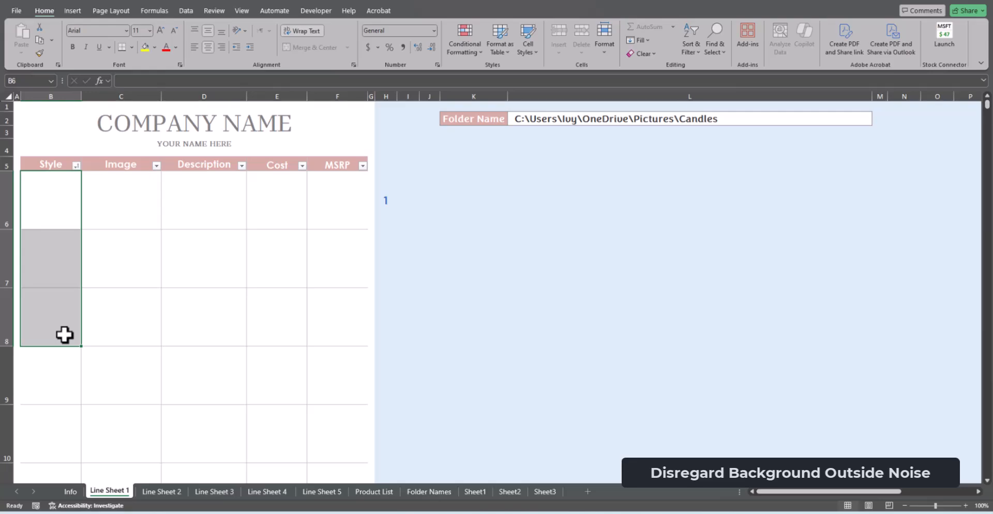
{"action": "left_click", "coordinate": [61, 193]}
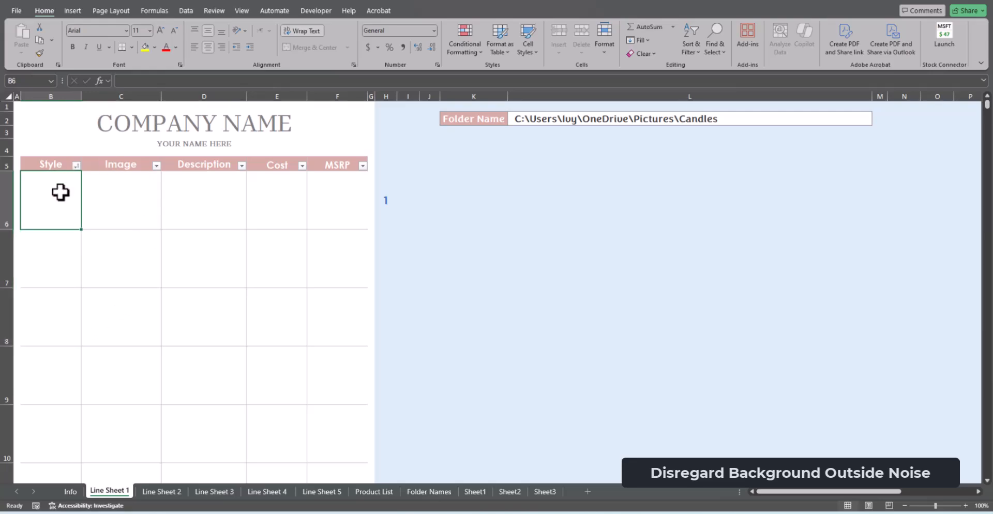
{"action": "type", "text": "1001"}
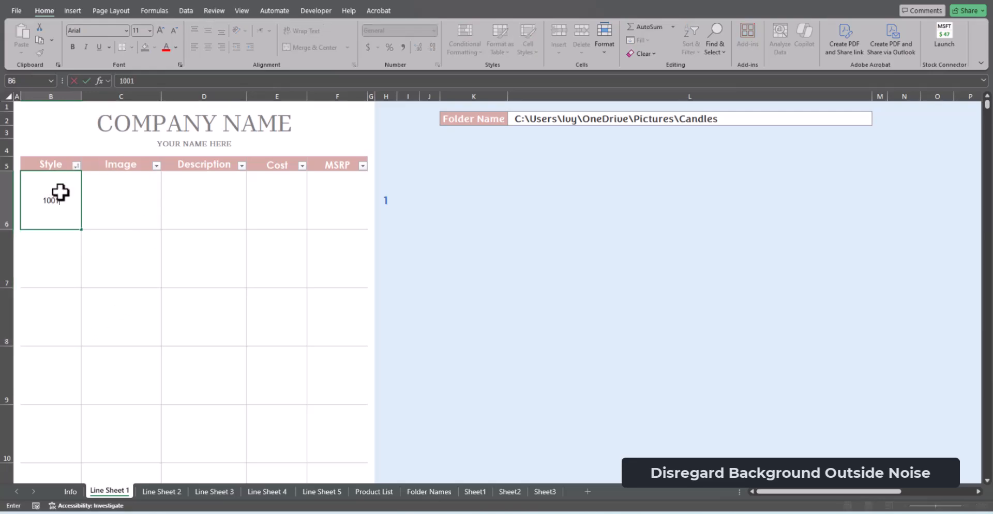
{"action": "key", "text": "Return"}
{"action": "type", "text": "1002"}
{"action": "key", "text": "Return"}
{"action": "type", "text": "100"}
{"action": "key", "text": "Return"}
Enter styles 1004 and 1005 in the next rows of the Style column, followed by a second 1002 below them
{"action": "type", "text": "1004"}
{"action": "key", "text": "Return"}
{"action": "type", "text": "1"}
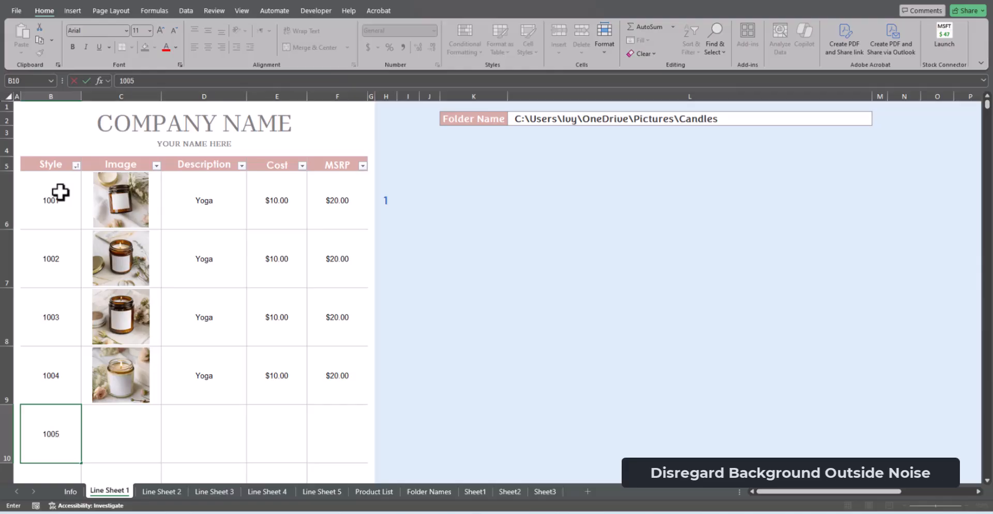
{"action": "type", "text": "005"}
{"action": "key", "text": "Return"}
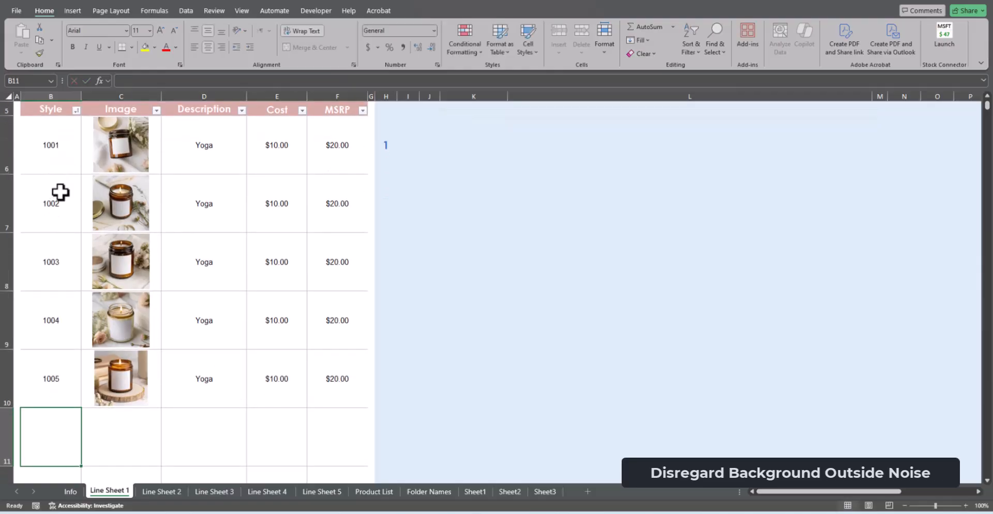
{"action": "type", "text": "1006"}
{"action": "key", "text": "Return"}
Delete style 1002 from the second product row and sort the Style column from smallest to largest
{"action": "scroll", "coordinate": [60, 222], "scroll_direction": "up", "scroll_amount": 3}
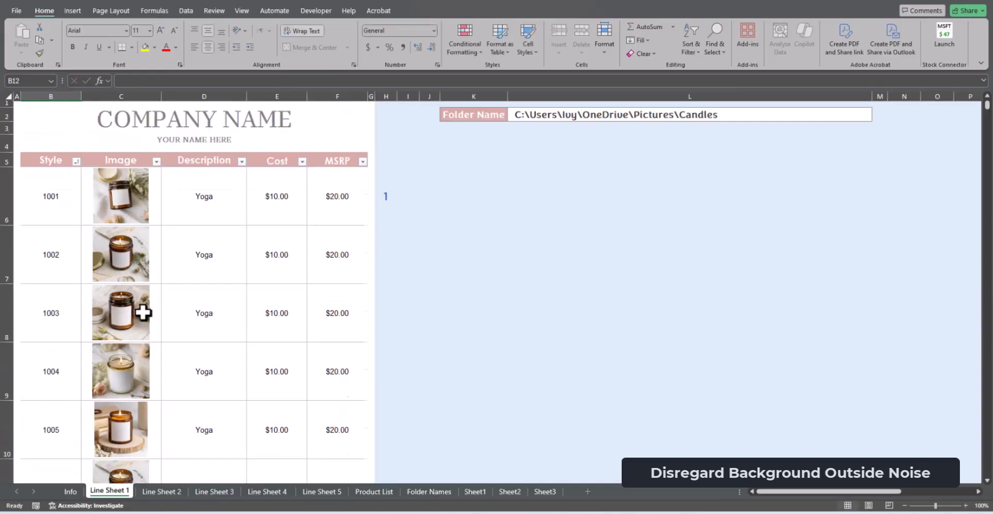
{"action": "left_click", "coordinate": [60, 252]}
{"action": "key", "text": "Delete"}
{"action": "left_click", "coordinate": [207, 343]}
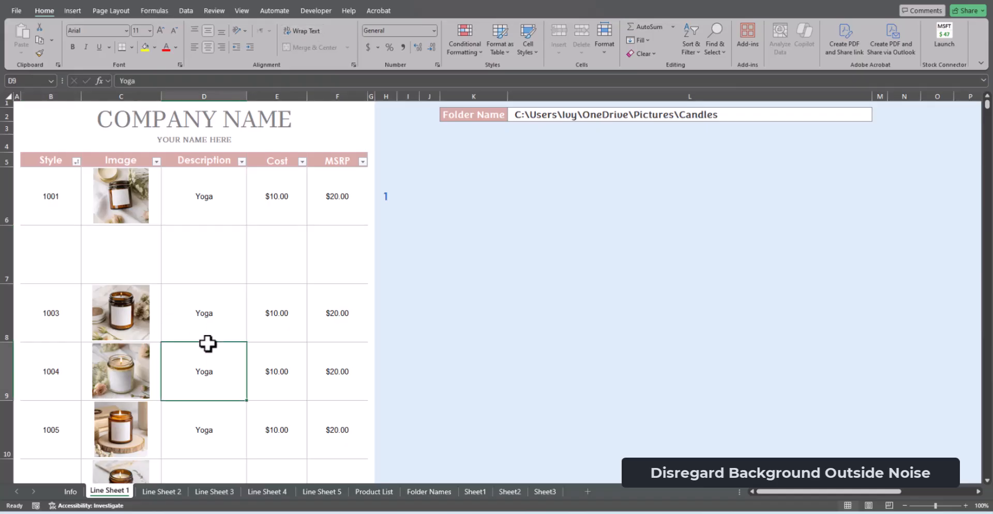
{"action": "left_click", "coordinate": [76, 160]}
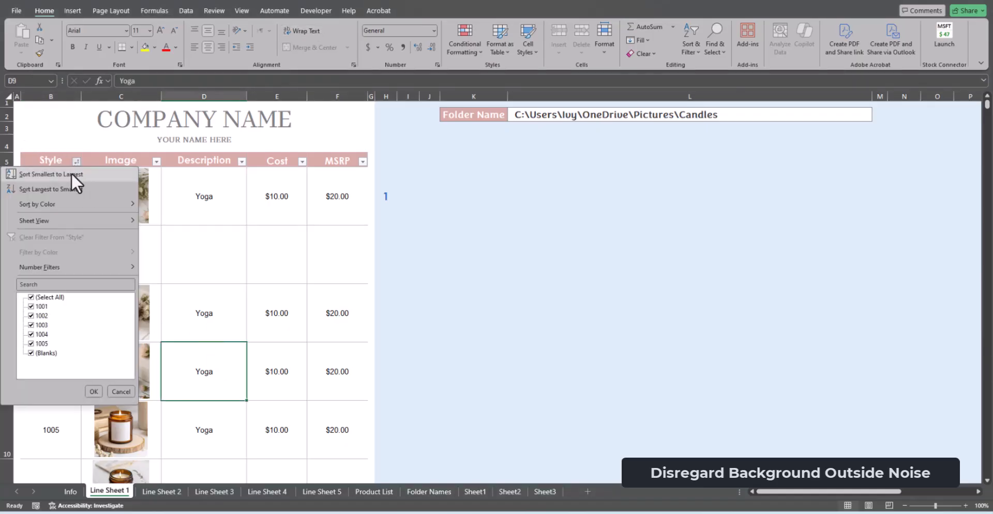
{"action": "left_click", "coordinate": [71, 174]}
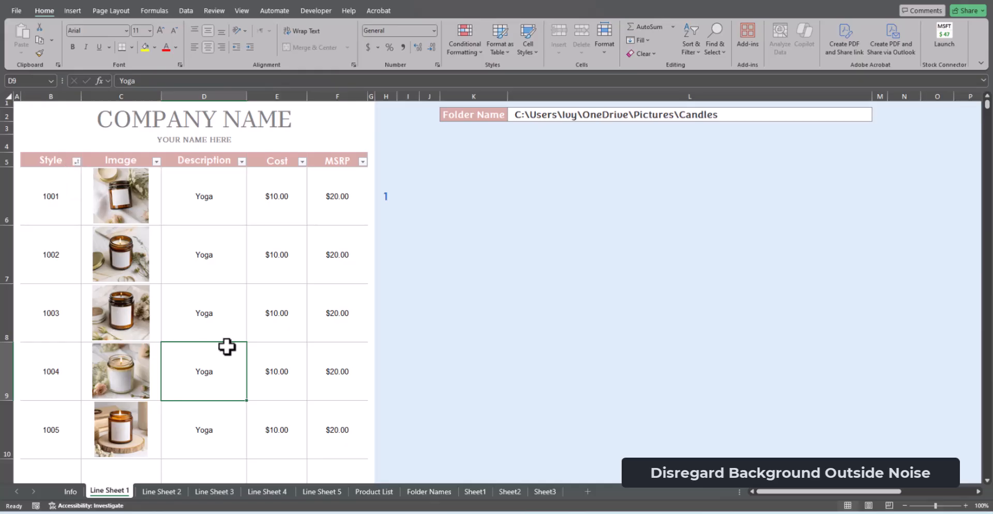
{"action": "scroll", "coordinate": [227, 347], "scroll_direction": "down", "scroll_amount": 2}
{"action": "scroll", "coordinate": [226, 346], "scroll_direction": "up", "scroll_amount": 2}
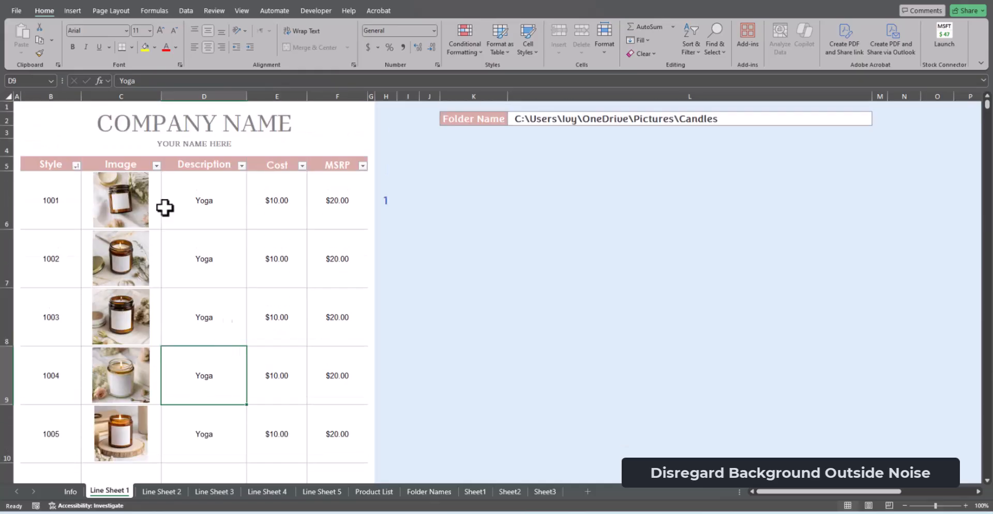
Filter the Style column to hide the blank rows
{"action": "left_click", "coordinate": [76, 165]}
{"action": "left_click", "coordinate": [36, 357]}
{"action": "left_click", "coordinate": [95, 396]}
{"action": "scroll", "coordinate": [153, 347], "scroll_direction": "down", "scroll_amount": 2}
{"action": "scroll", "coordinate": [153, 347], "scroll_direction": "up", "scroll_amount": 2}
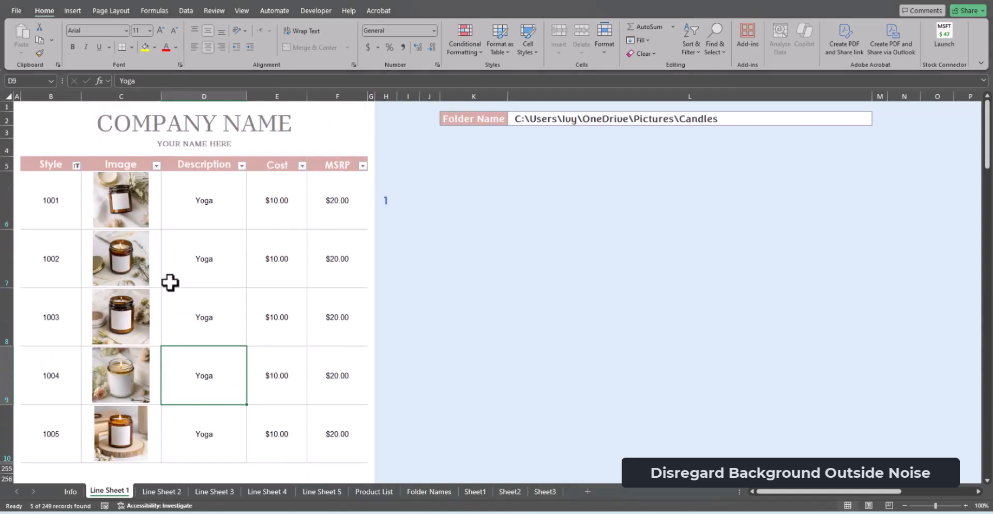
Include the blanks in the Style column filter again
{"action": "left_click", "coordinate": [77, 166]}
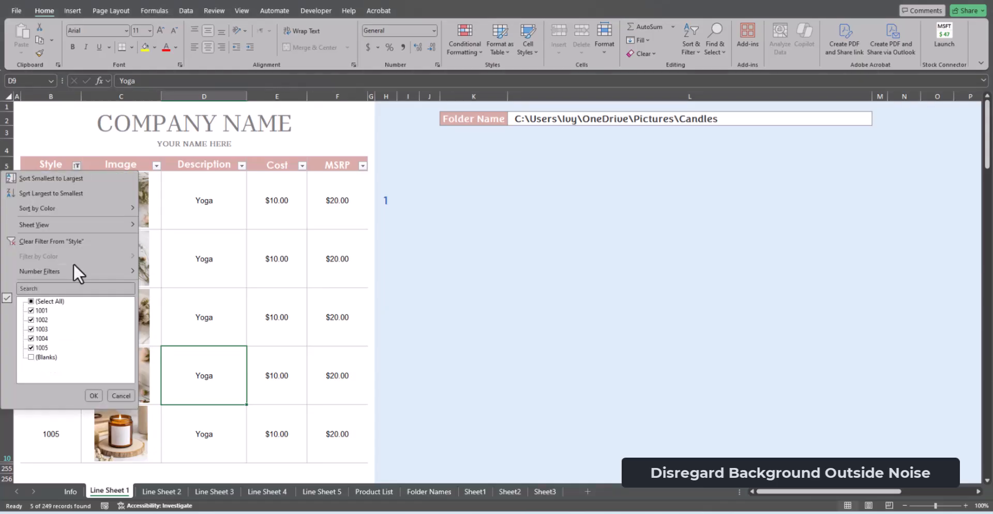
{"action": "left_click", "coordinate": [89, 395]}
{"action": "scroll", "coordinate": [214, 323], "scroll_direction": "down", "scroll_amount": 1}
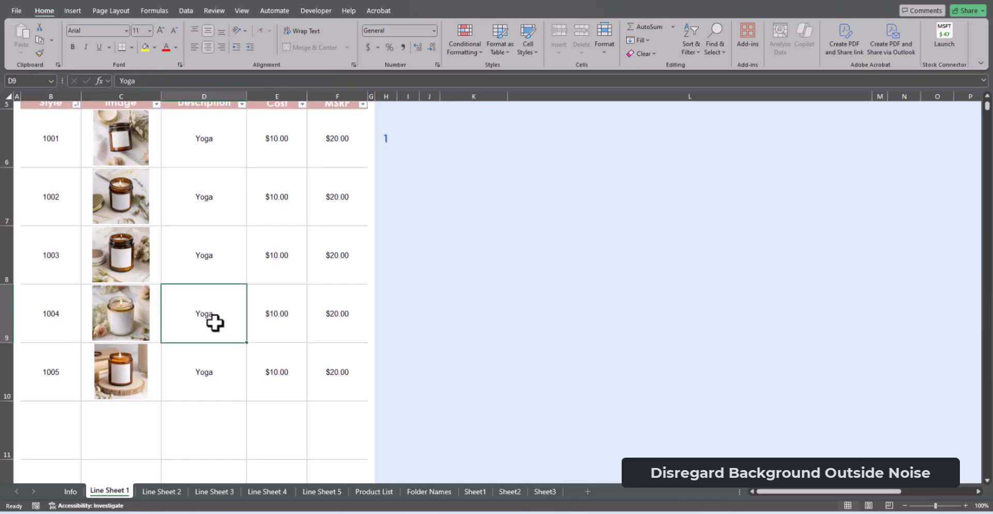
{"action": "scroll", "coordinate": [214, 323], "scroll_direction": "up", "scroll_amount": 1}
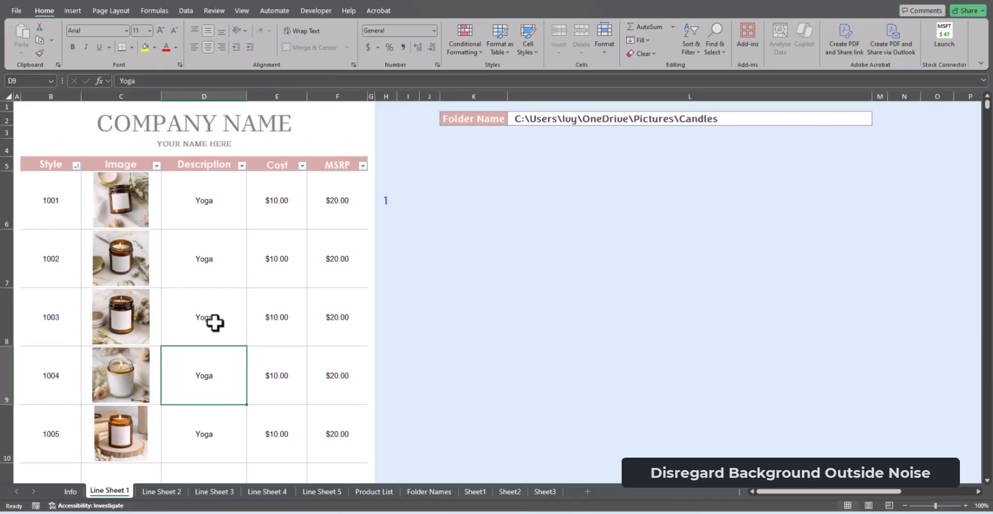
Try bold on style 1001's description and remove the bold again
{"action": "left_click", "coordinate": [59, 204]}
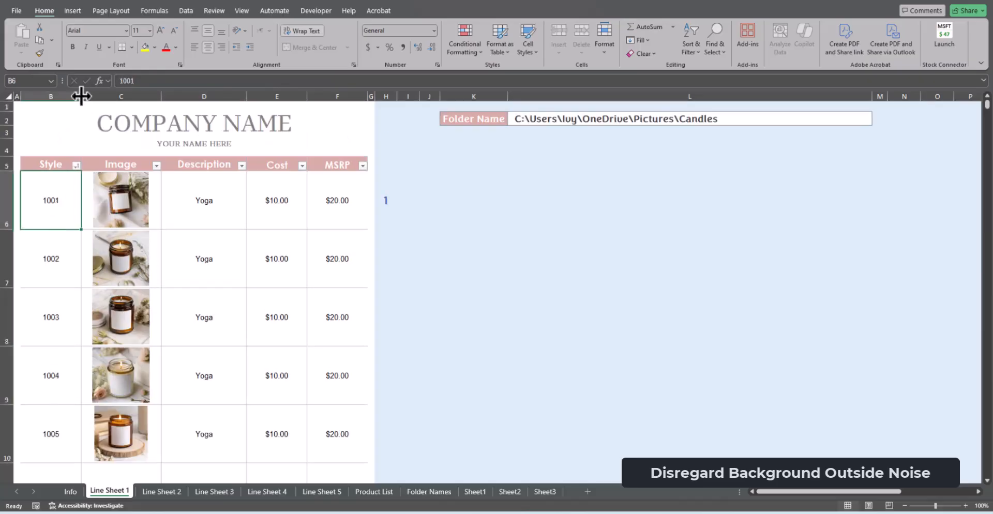
{"action": "left_click", "coordinate": [199, 198]}
{"action": "left_click", "coordinate": [72, 47]}
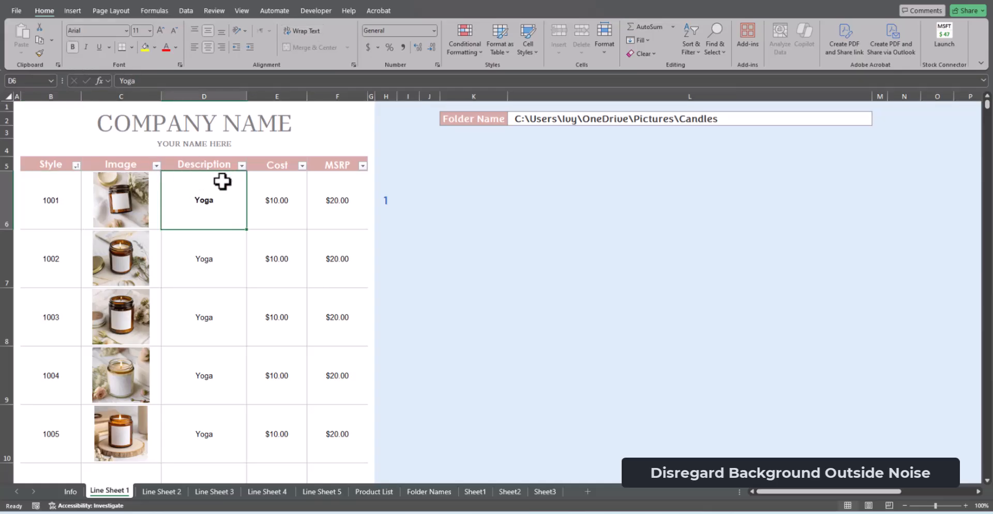
{"action": "left_click", "coordinate": [72, 47]}
{"action": "left_click", "coordinate": [225, 308]}
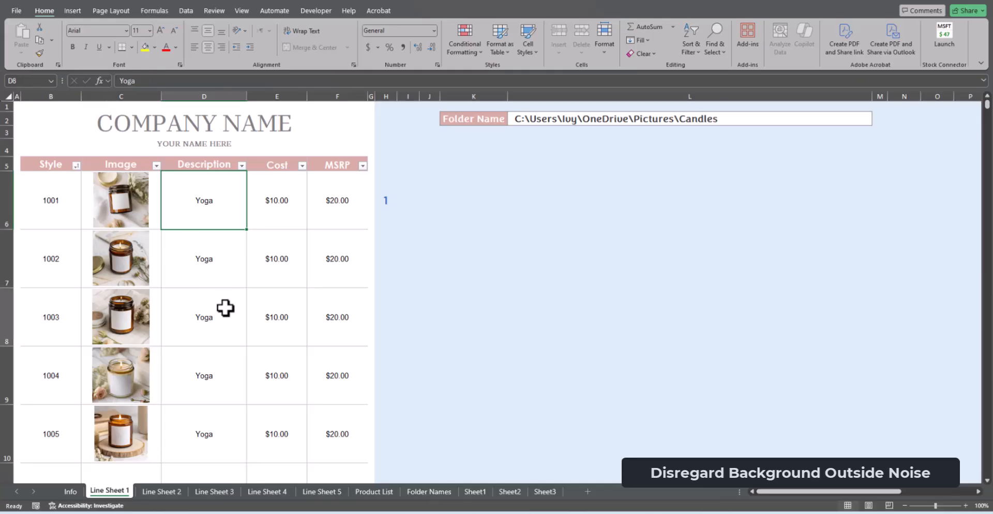
{"action": "left_click", "coordinate": [223, 124]}
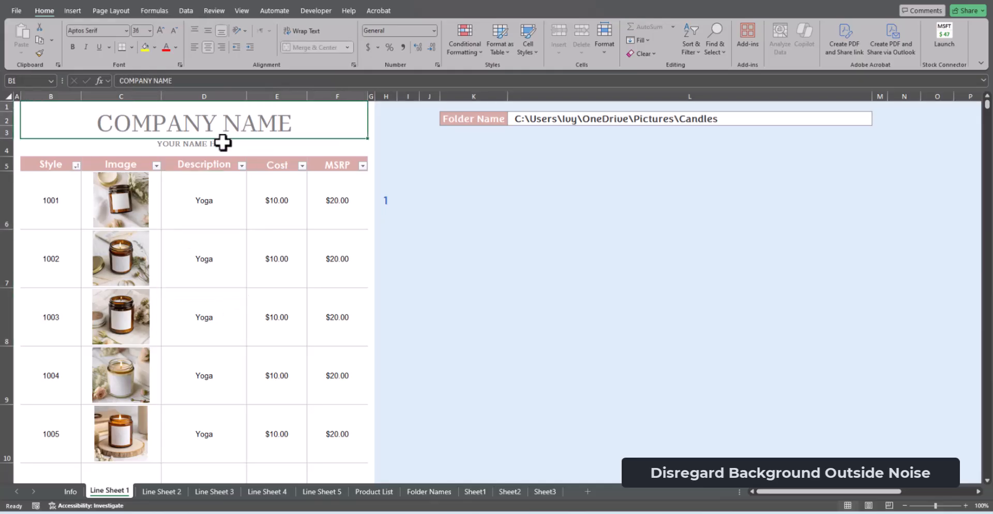
{"action": "left_click", "coordinate": [222, 146]}
{"action": "left_click", "coordinate": [221, 131]}
Change the Folder Name path on Line Sheet 1 to the AI Art folder on the E: drive
{"action": "left_click", "coordinate": [716, 115]}
{"action": "left_click", "coordinate": [875, 121]}
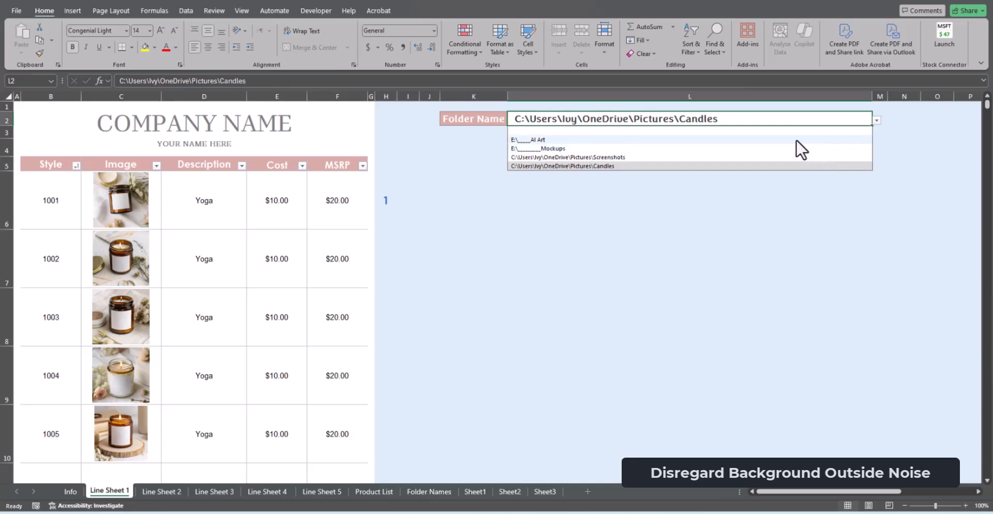
{"action": "left_click", "coordinate": [557, 139]}
Enter the style Yoga 1 in the Style column directly below style 1005
{"action": "scroll", "coordinate": [358, 326], "scroll_direction": "down", "scroll_amount": 1}
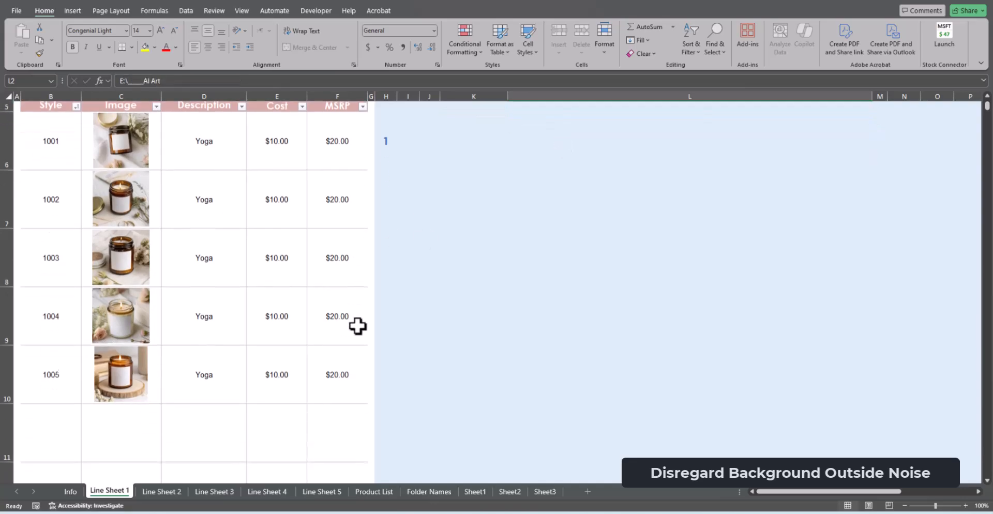
{"action": "left_click", "coordinate": [69, 434]}
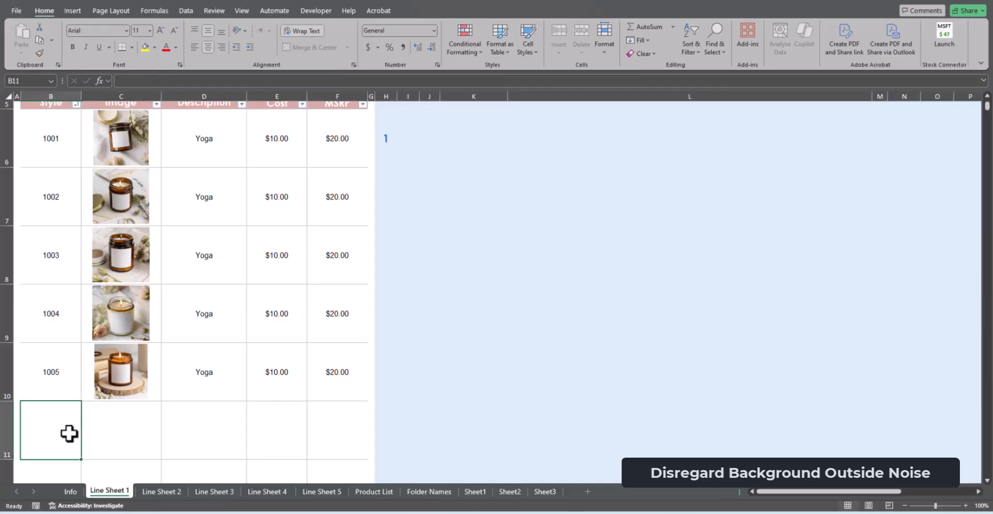
{"action": "type", "text": "Yoga"}
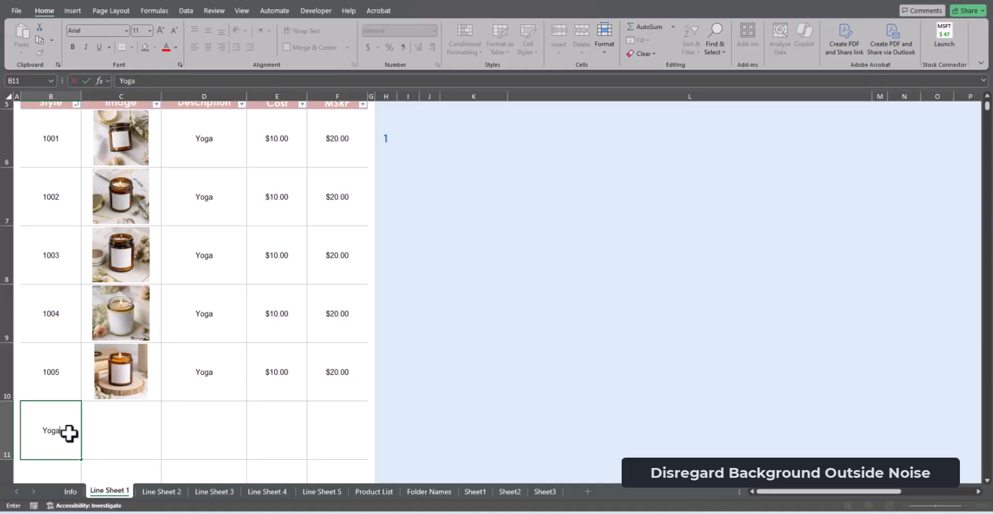
{"action": "type", "text": " 1"}
{"action": "key", "text": "Return"}
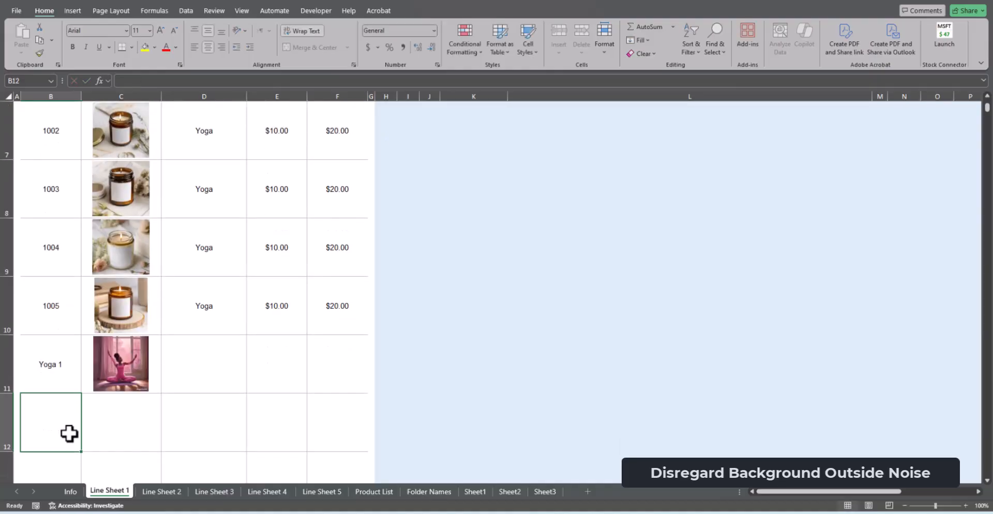
On the Product List sheet, add styles Yoga 1 to Yoga 7 below 1011 and fill style 1011's Description, Cost and MSRP down to them
{"action": "left_click", "coordinate": [360, 492]}
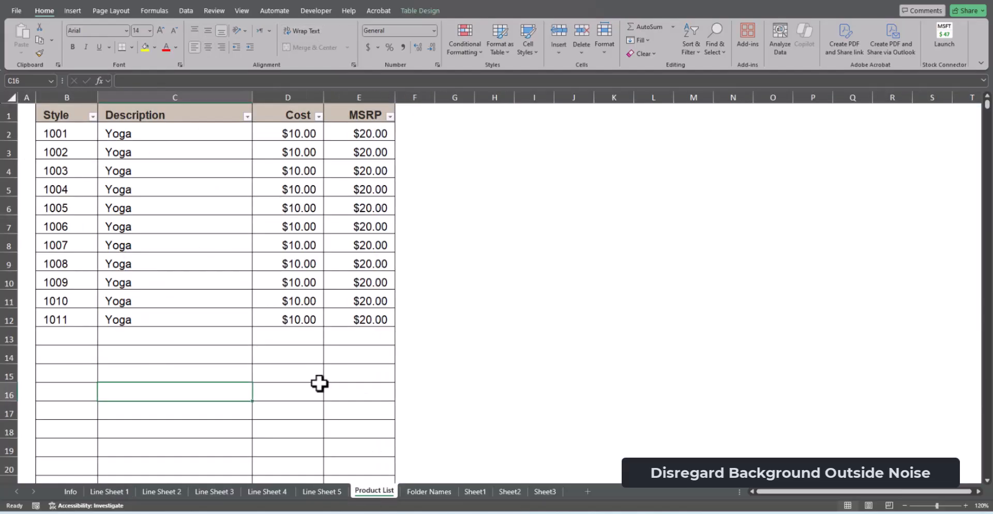
{"action": "left_click", "coordinate": [79, 343]}
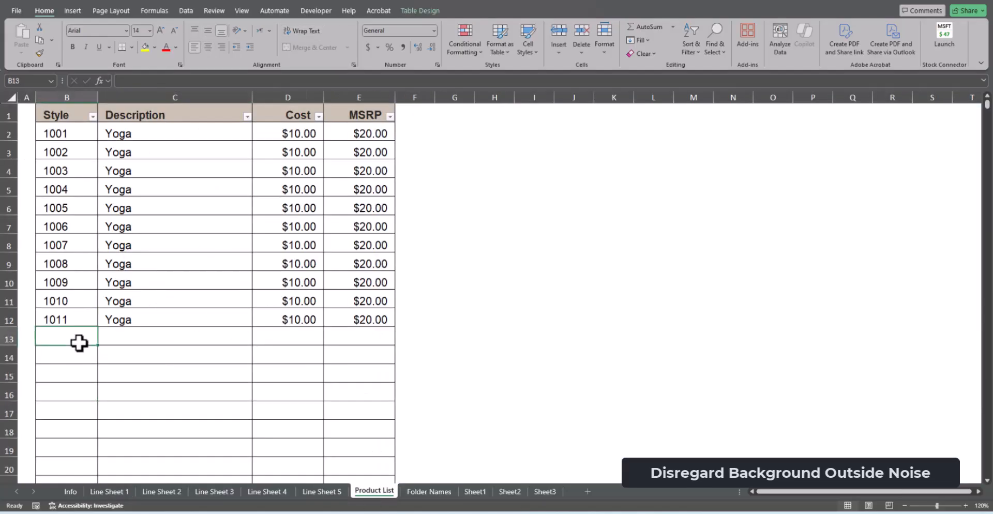
{"action": "type", "text": "Yo"}
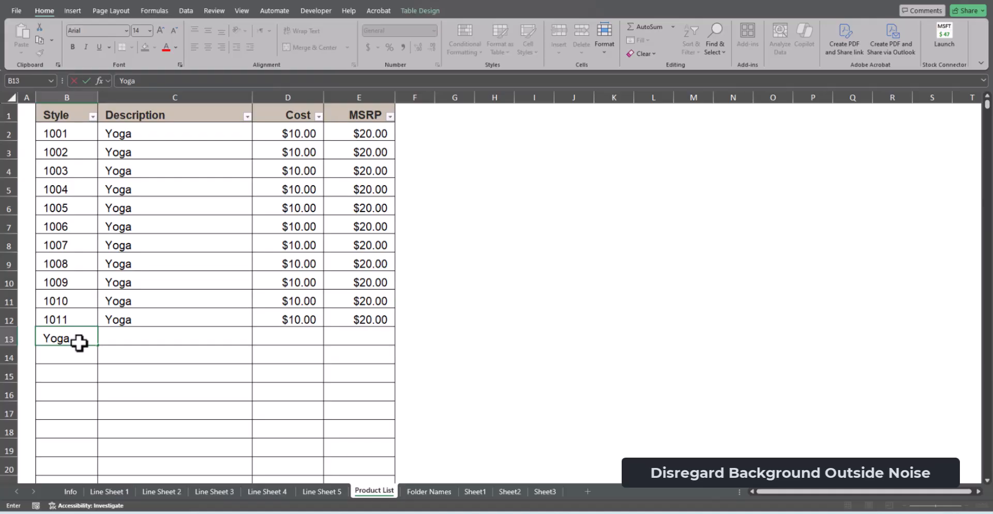
{"action": "type", "text": "ga"}
{"action": "key", "text": "Return"}
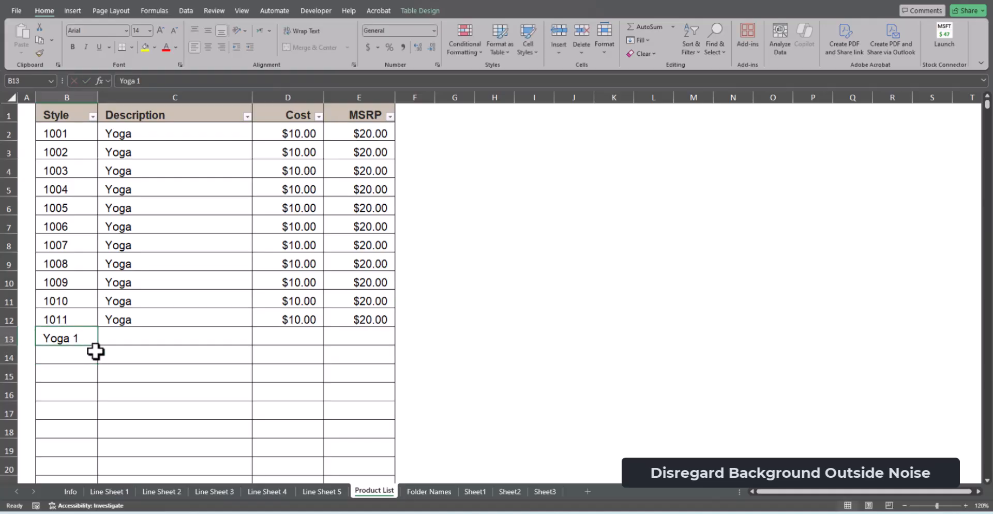
{"action": "left_click_drag", "start_coordinate": [97, 346], "coordinate": [84, 452]}
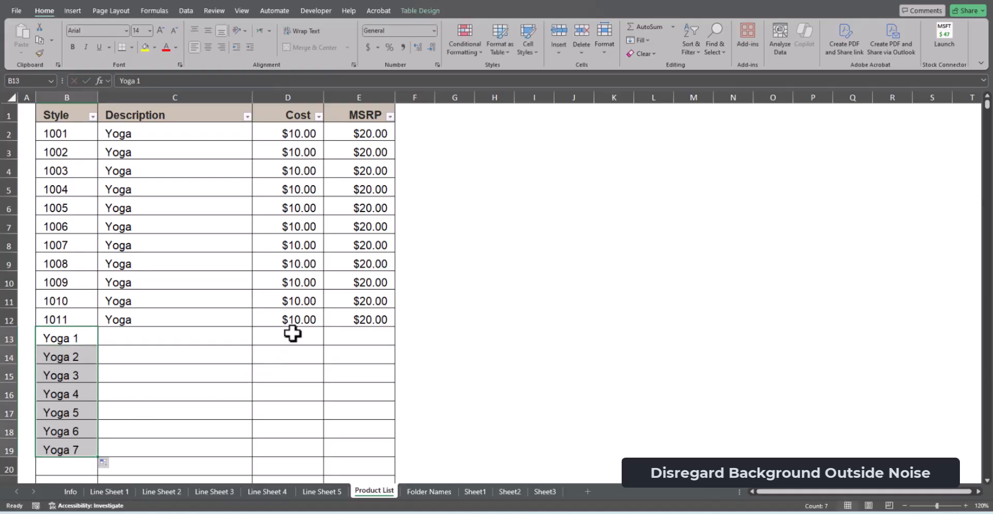
{"action": "left_click_drag", "start_coordinate": [164, 315], "coordinate": [381, 450]}
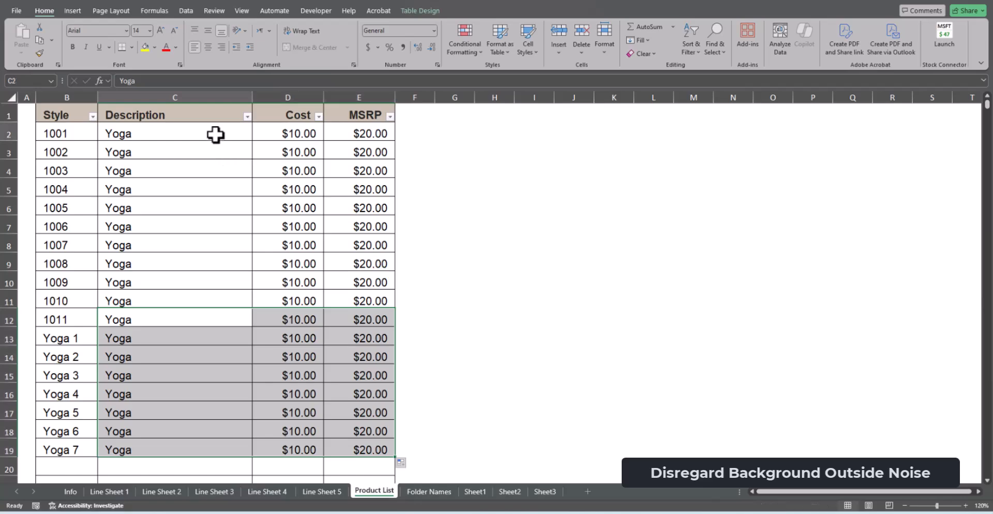
On the Product List sheet, set style 1001's Description to Candle and fill it down through style 1011
{"action": "left_click", "coordinate": [215, 135]}
{"action": "type", "text": "Cand"}
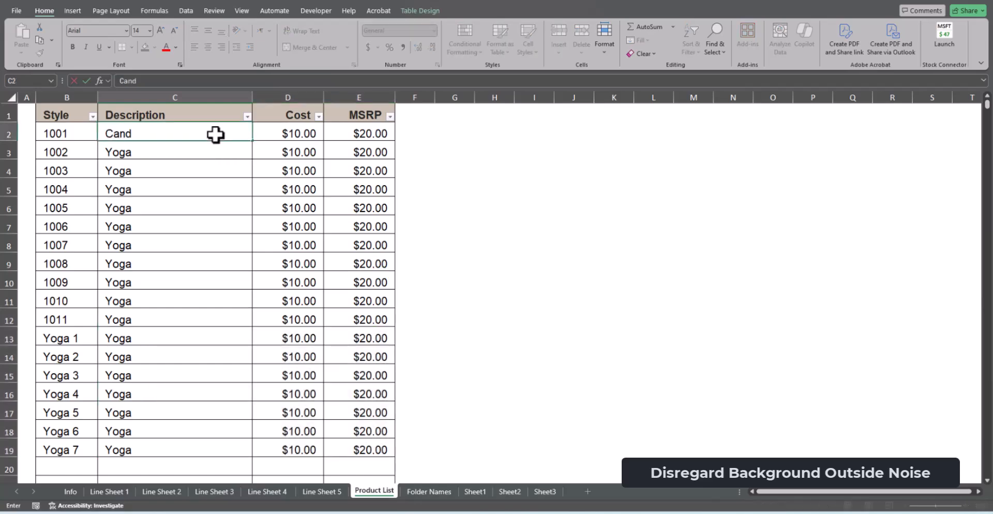
{"action": "type", "text": "le"}
{"action": "key", "text": "Return"}
{"action": "left_click", "coordinate": [215, 135]}
{"action": "left_click_drag", "start_coordinate": [252, 140], "coordinate": [249, 336]}
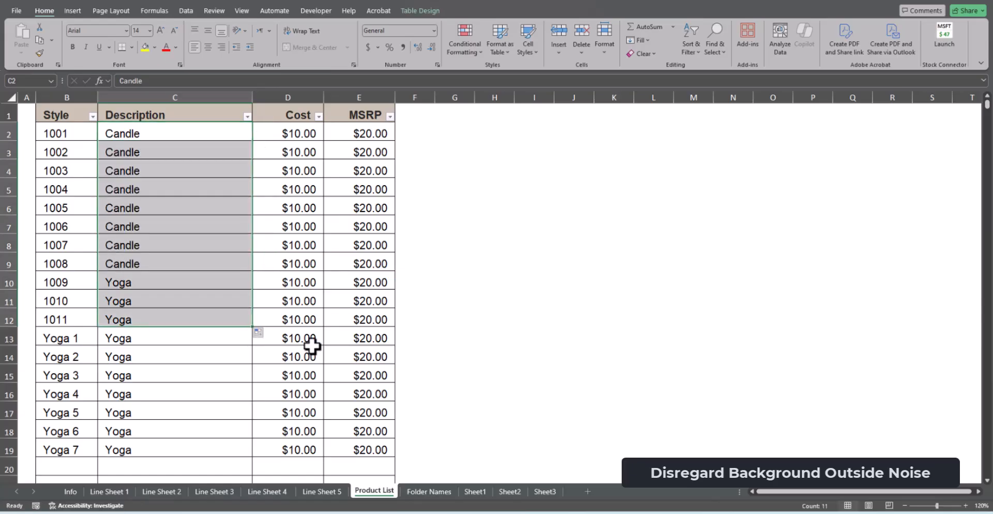
On Line Sheet 1, clear styles 1001 to 1005 from the Style column
{"action": "left_click", "coordinate": [114, 492]}
{"action": "scroll", "coordinate": [187, 222], "scroll_direction": "up", "scroll_amount": 5}
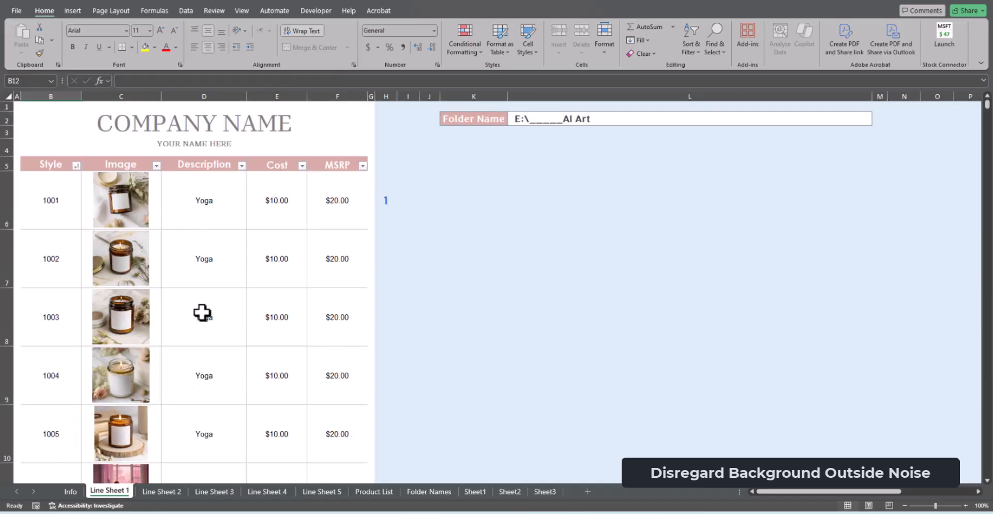
{"action": "left_click_drag", "start_coordinate": [66, 203], "coordinate": [45, 390]}
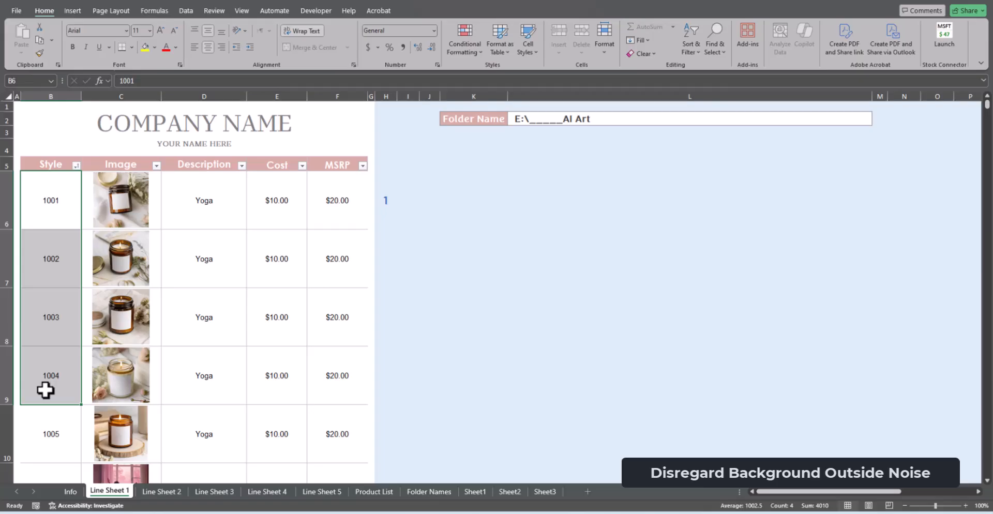
{"action": "key", "text": "Delete"}
{"action": "left_click", "coordinate": [38, 448]}
{"action": "key", "text": "Delete"}
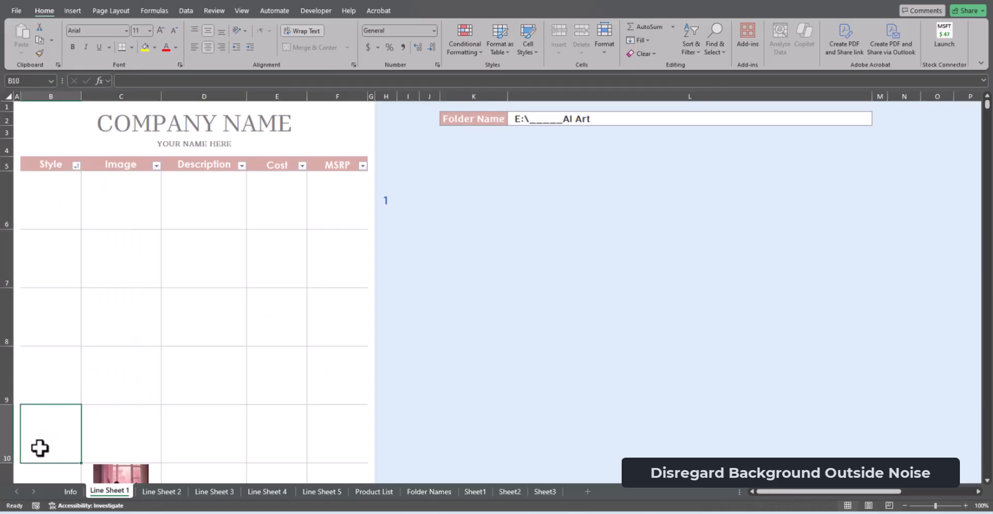
Enter style 1001 in the first Style row and fill it down through row 10
{"action": "left_click", "coordinate": [55, 214]}
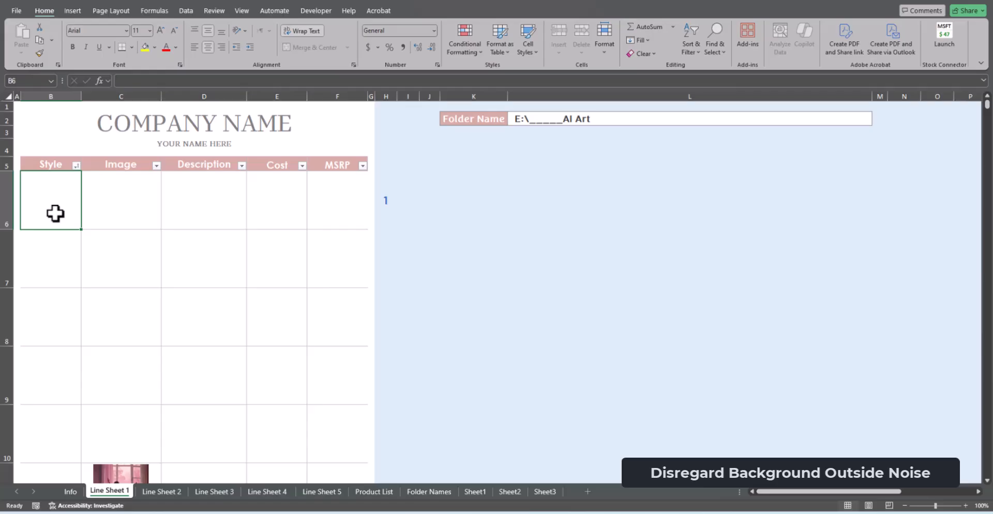
{"action": "type", "text": "1001"}
{"action": "key", "text": "Return"}
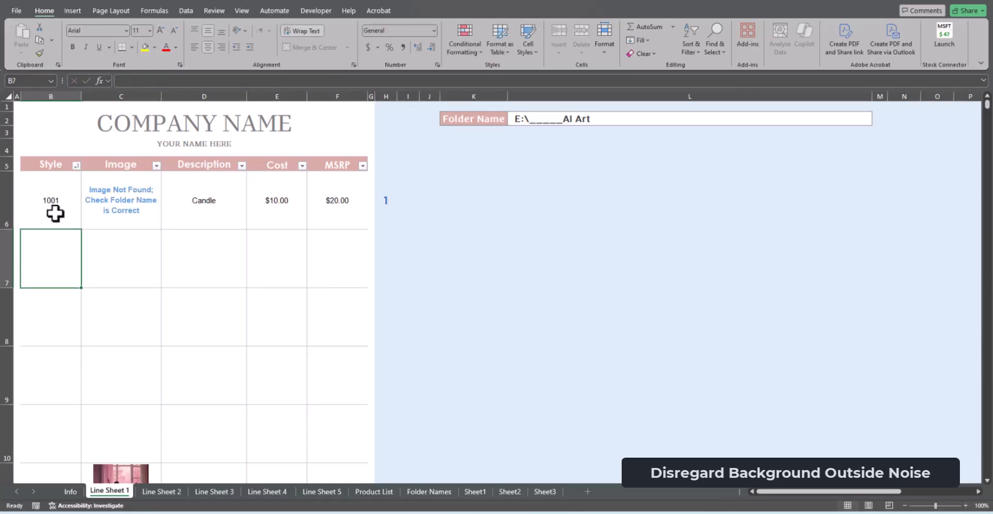
{"action": "left_click", "coordinate": [56, 214]}
{"action": "left_click_drag", "start_coordinate": [81, 229], "coordinate": [63, 456]}
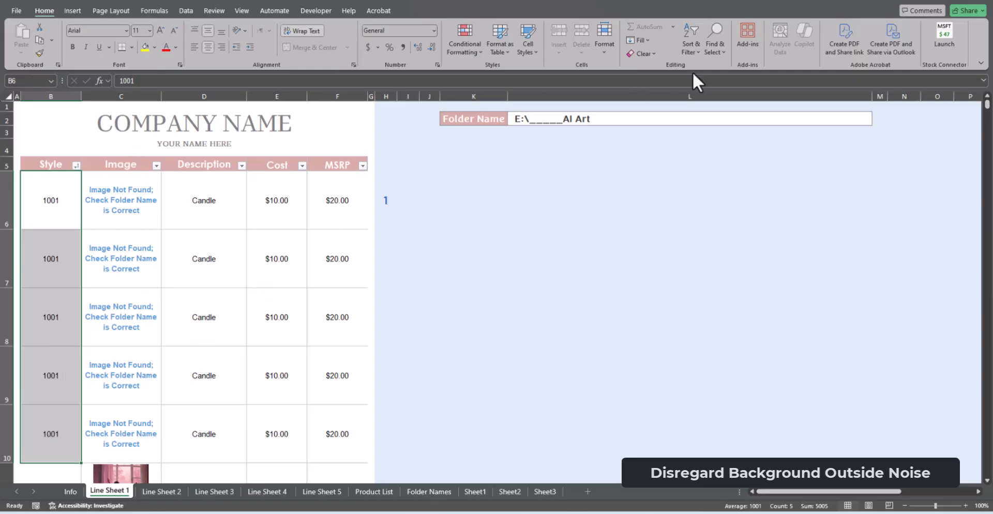
Change the Folder Name path to the Candles folder in OneDrive Pictures
{"action": "left_click", "coordinate": [663, 124]}
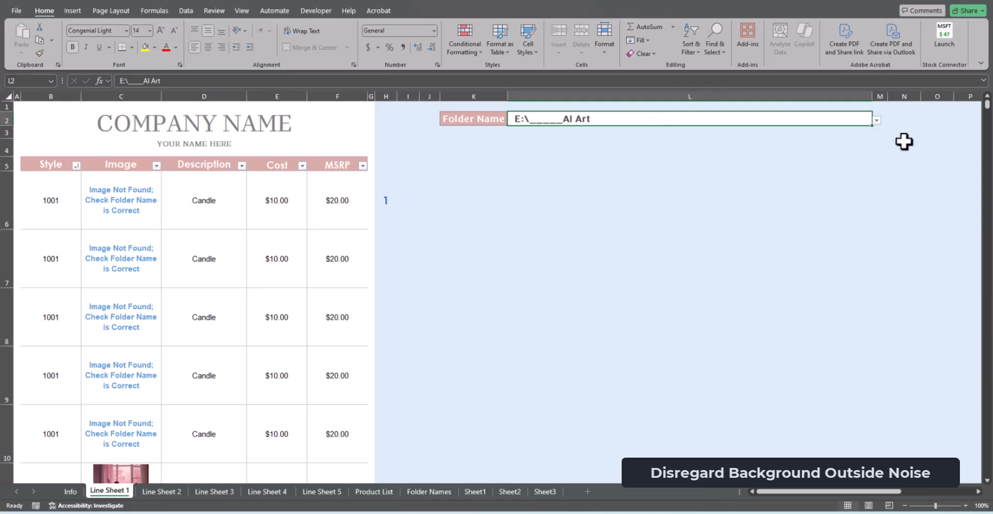
{"action": "left_click", "coordinate": [877, 120]}
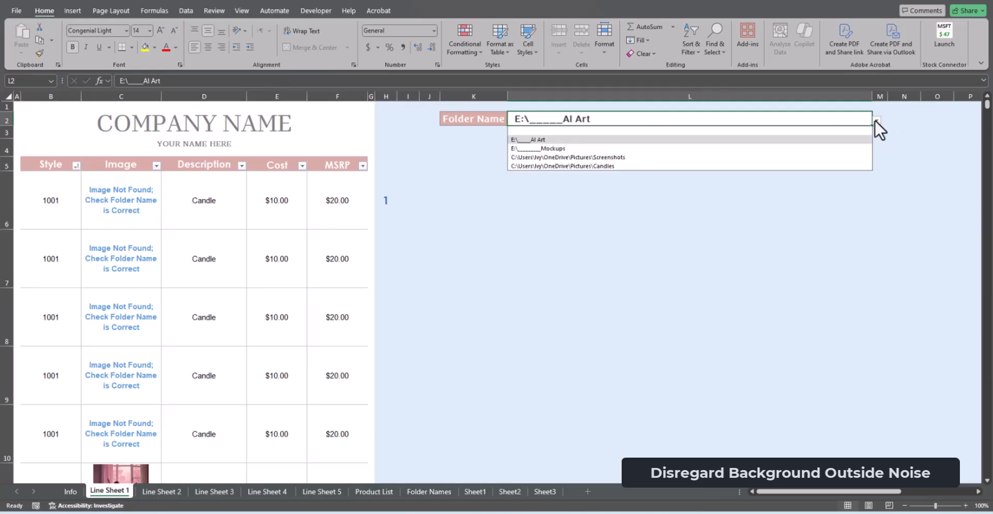
{"action": "left_click", "coordinate": [836, 166]}
Copy the five 1001 entries in the Style column and paste them back over the same cells to reload the images
{"action": "left_click_drag", "start_coordinate": [80, 218], "coordinate": [48, 445]}
{"action": "right_click", "coordinate": [47, 354]}
{"action": "left_click", "coordinate": [74, 49]}
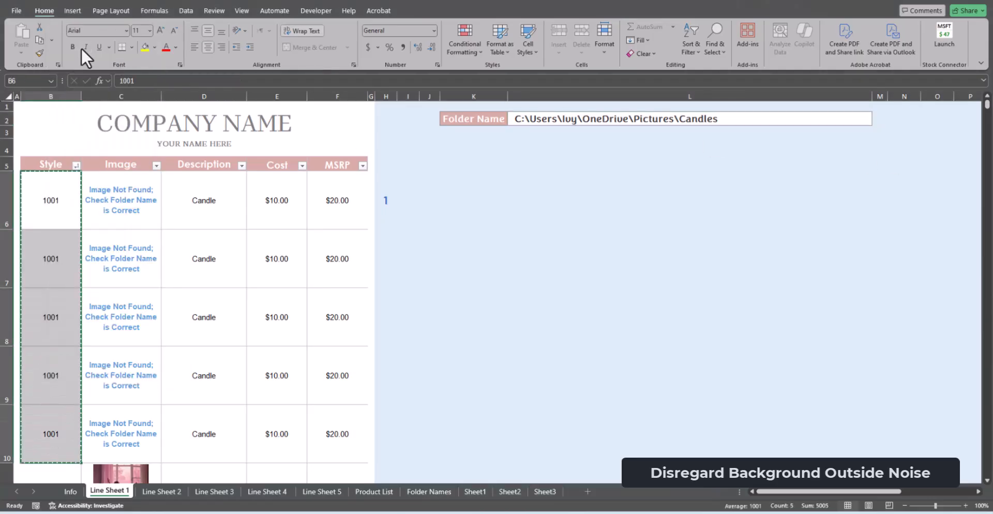
{"action": "left_click", "coordinate": [47, 204]}
{"action": "key", "text": "ctrl+v"}
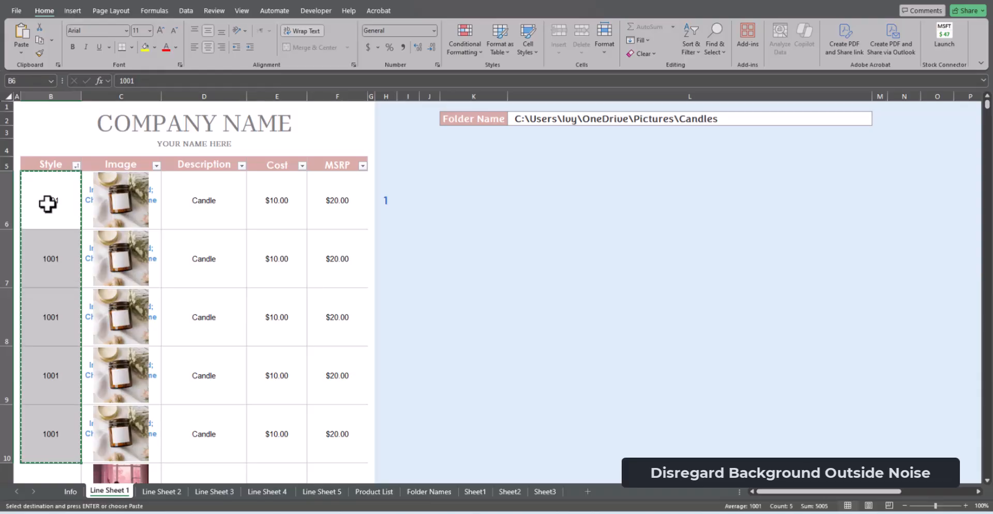
Clear the leftover cell text behind the images in the five 1001 rows of the Image column
{"action": "left_click_drag", "start_coordinate": [153, 205], "coordinate": [141, 431]}
{"action": "key", "text": "Delete"}
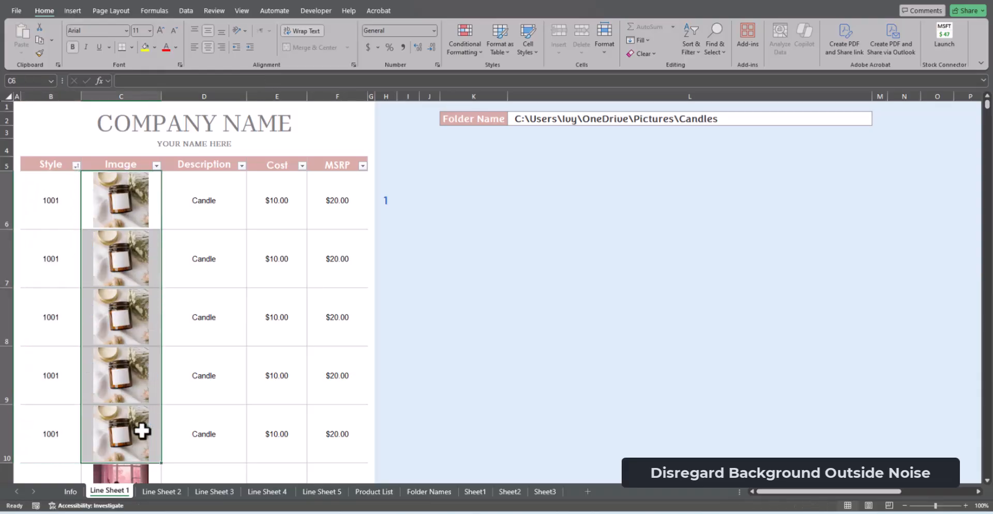
{"action": "left_click", "coordinate": [418, 364]}
Re-enter the style Yoga 1 in row 11, directly below the 1001 rows, and check its Image cell
{"action": "scroll", "coordinate": [419, 364], "scroll_direction": "down", "scroll_amount": 2}
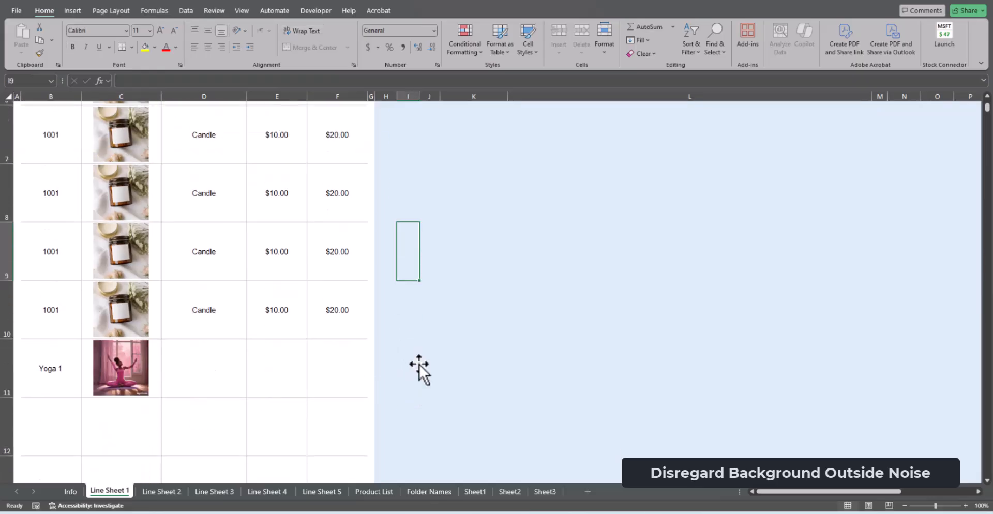
{"action": "left_click", "coordinate": [36, 374]}
{"action": "type", "text": "Yog"}
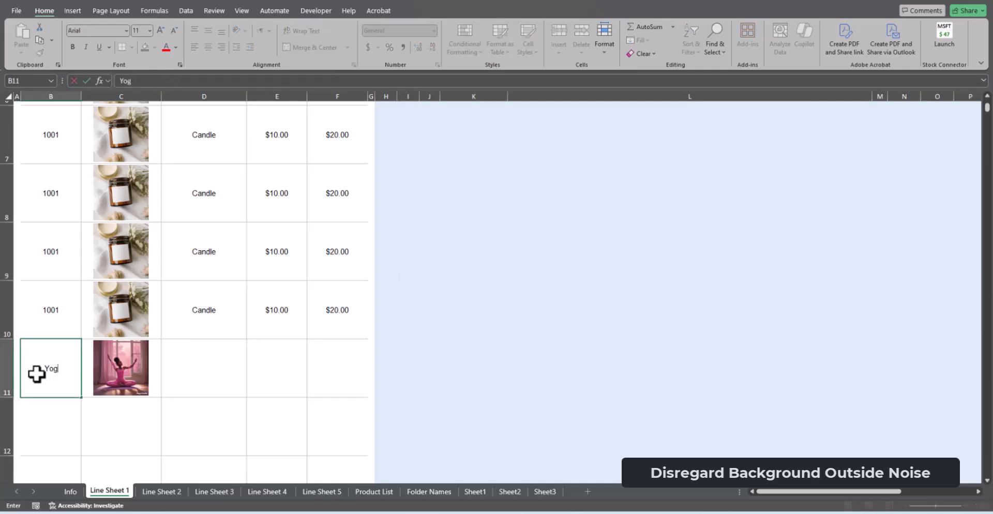
{"action": "type", "text": "a 1"}
{"action": "key", "text": "Return"}
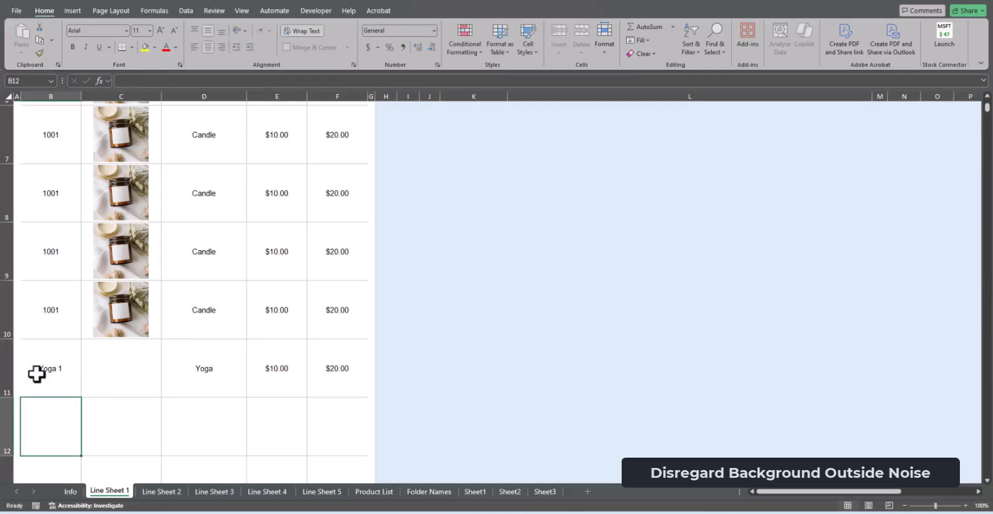
{"action": "left_click", "coordinate": [126, 368]}
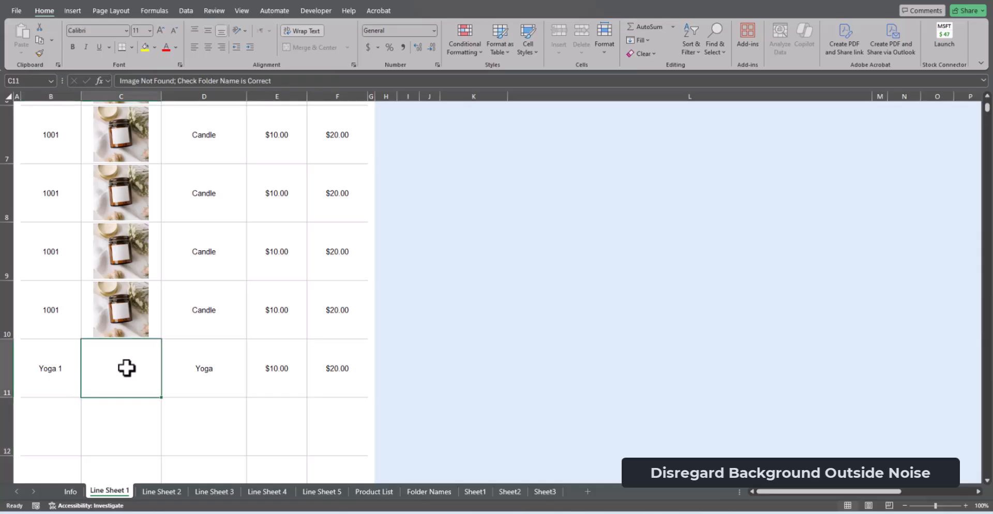
Change the Folder Name path back to the AI Art folder on the E: drive
{"action": "scroll", "coordinate": [155, 352], "scroll_direction": "up", "scroll_amount": 2}
{"action": "left_click", "coordinate": [724, 117]}
{"action": "left_click", "coordinate": [877, 120]}
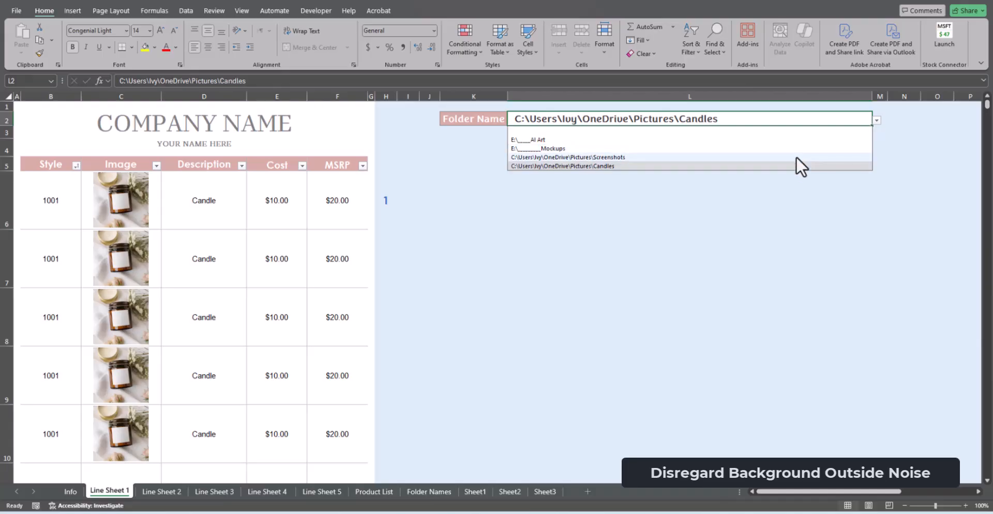
{"action": "left_click", "coordinate": [665, 138]}
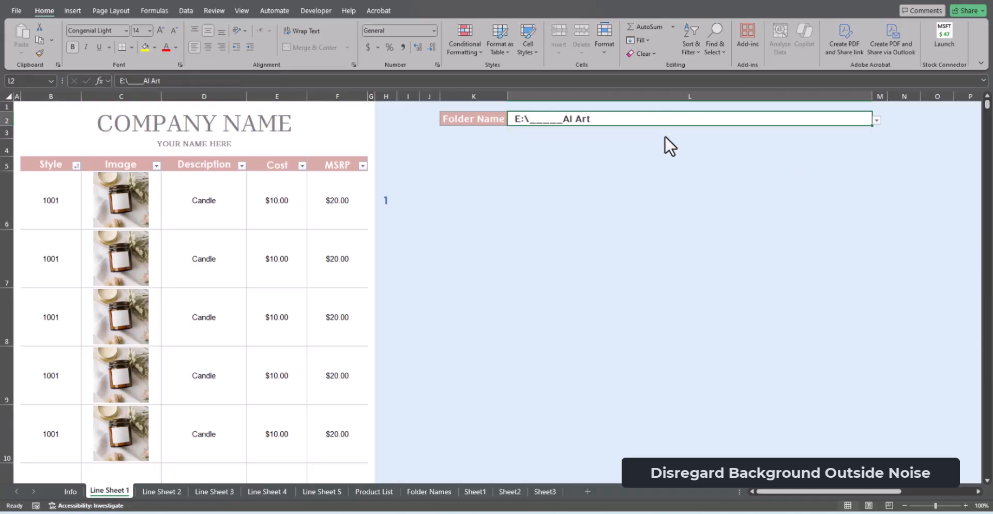
Enter the style Yoga 2 in row 12, directly below Yoga 1
{"action": "scroll", "coordinate": [511, 196], "scroll_direction": "down", "scroll_amount": 2}
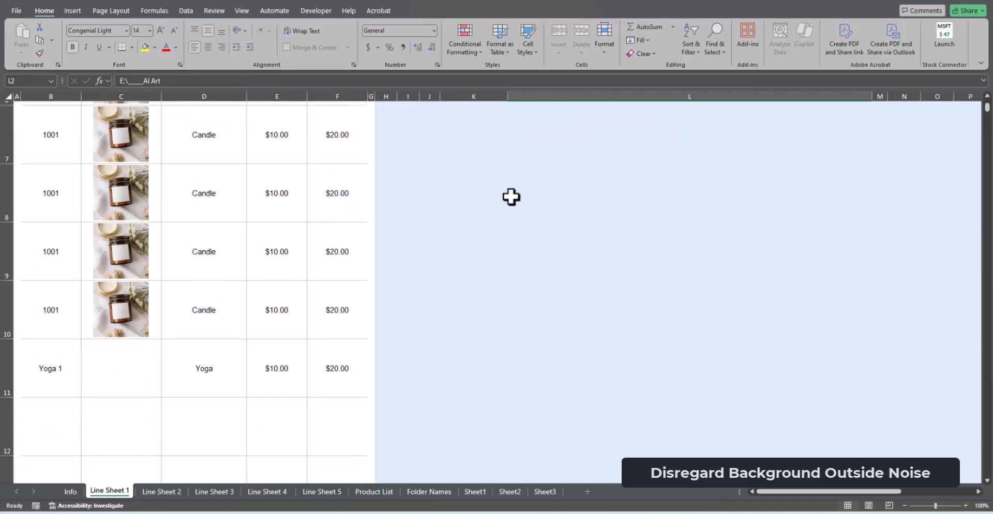
{"action": "left_click", "coordinate": [64, 425]}
{"action": "type", "text": "Yoga 1"}
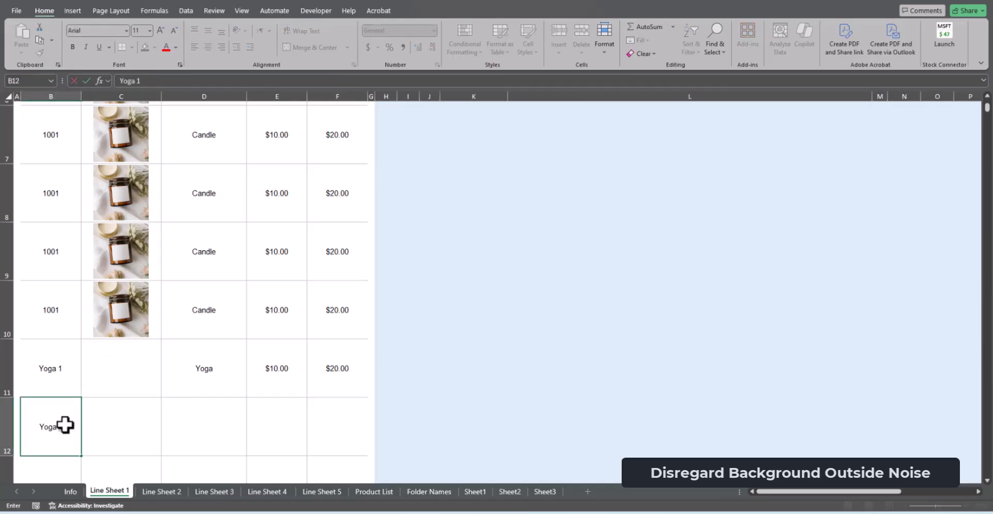
{"action": "key", "text": "Return"}
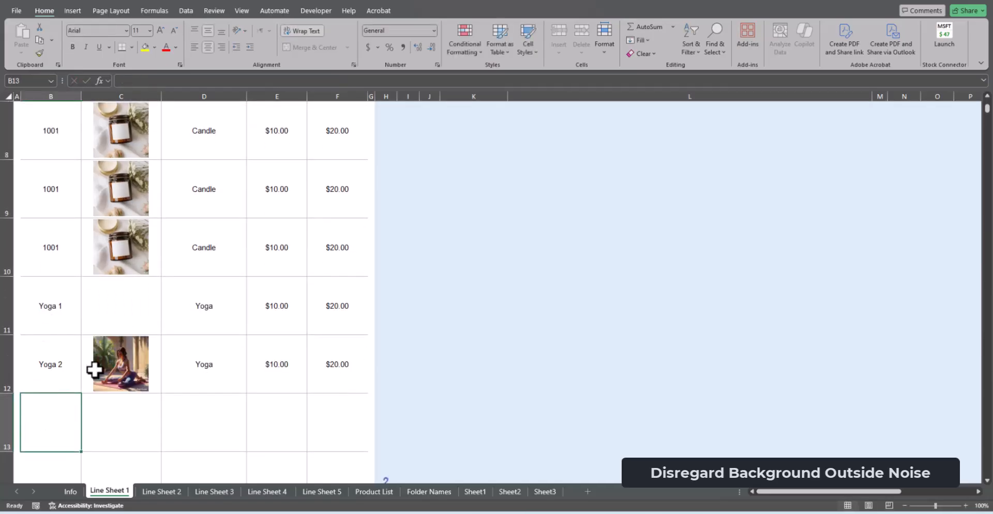
Clear Yoga 2 from row 12 and refill it by extending the Yoga 1 entry down one row
{"action": "left_click", "coordinate": [61, 321]}
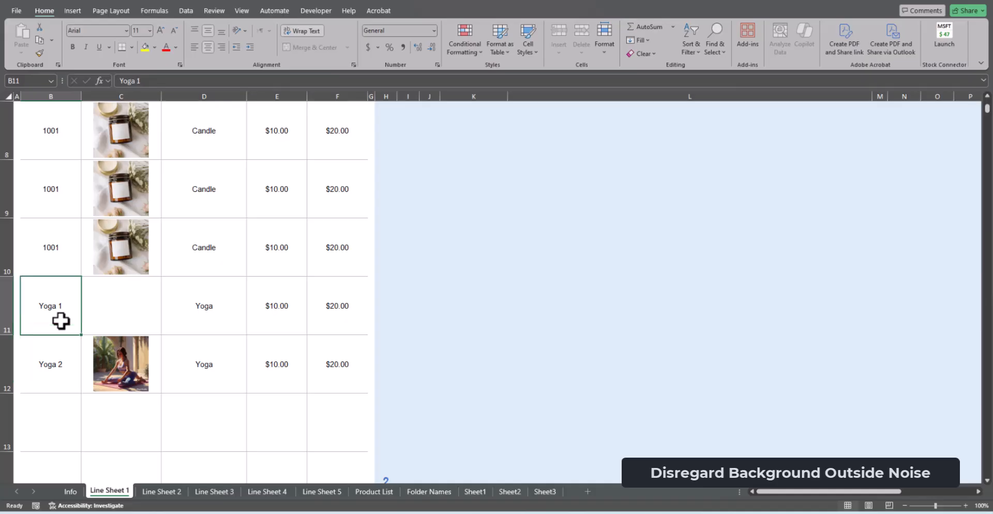
{"action": "left_click", "coordinate": [62, 357]}
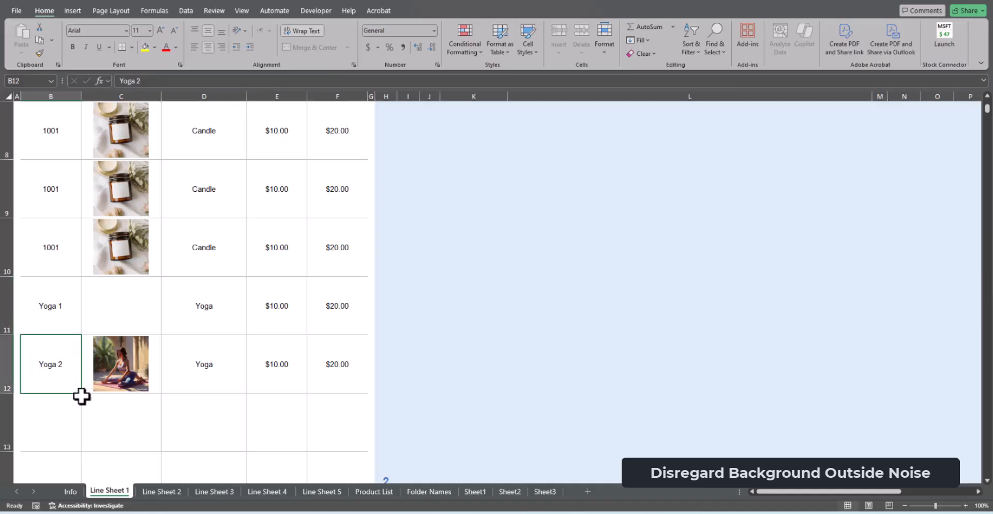
{"action": "left_click_drag", "start_coordinate": [79, 395], "coordinate": [79, 310]}
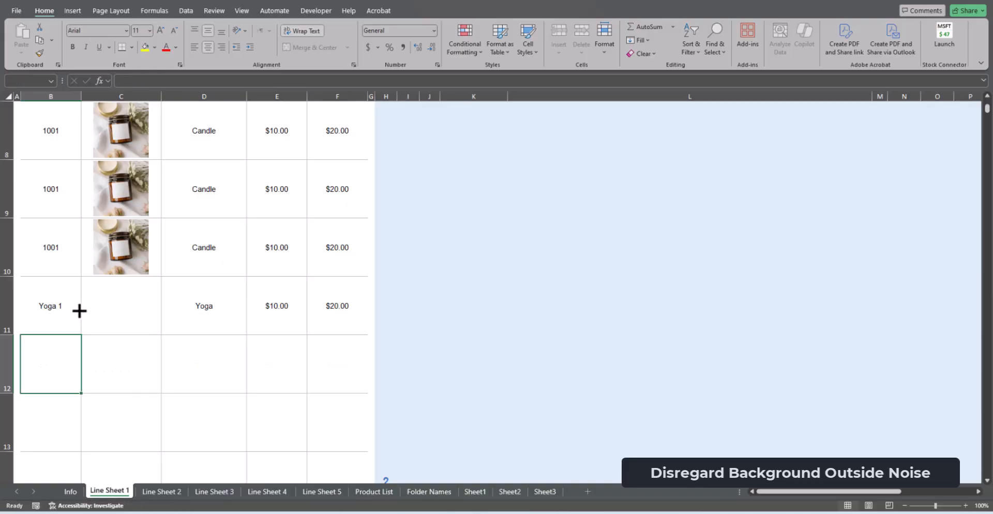
{"action": "left_click", "coordinate": [52, 300]}
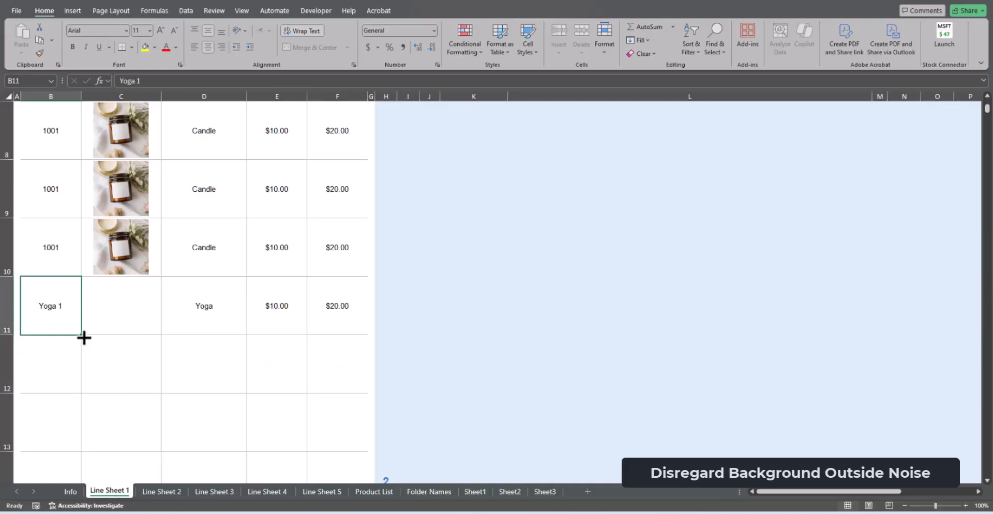
{"action": "left_click_drag", "start_coordinate": [84, 338], "coordinate": [72, 370]}
Replace the style Yoga 1 in row 11 with Yoga 2
{"action": "left_click", "coordinate": [63, 313]}
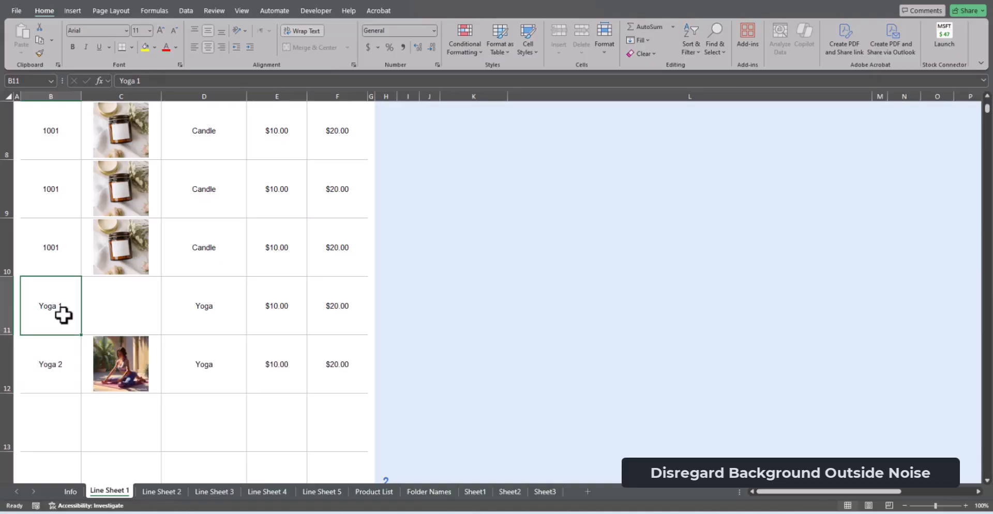
{"action": "type", "text": "Yog"}
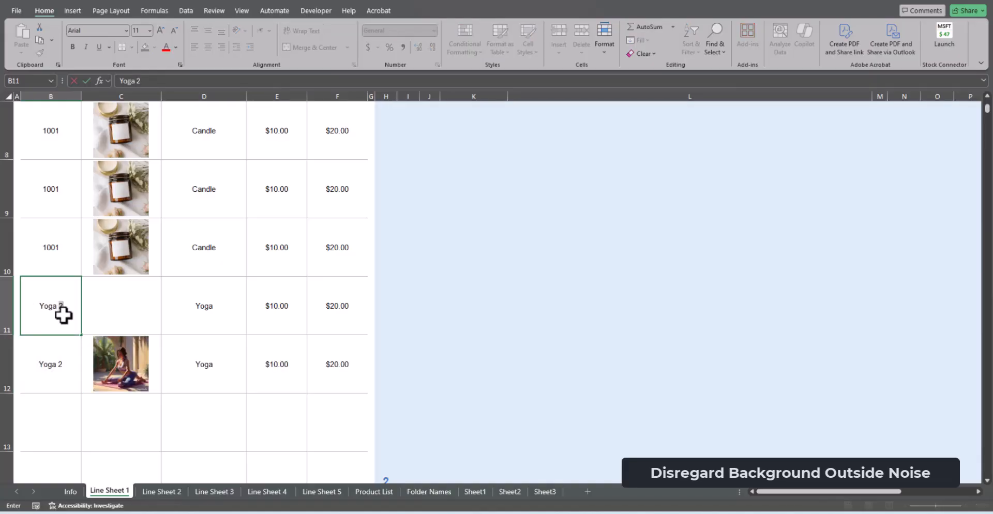
{"action": "key", "text": "Return"}
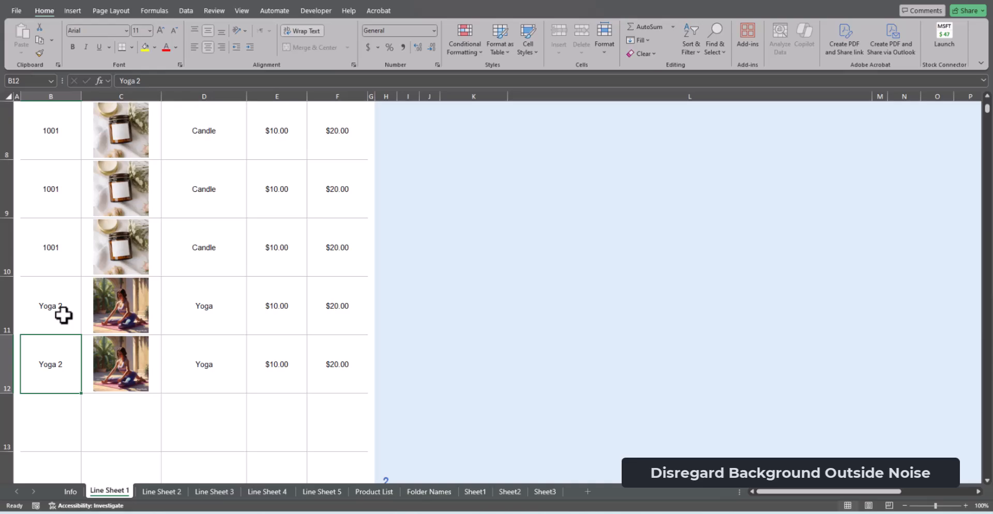
Enter the style Yoga 1 in row 13, below the two Yoga 2 rows
{"action": "scroll", "coordinate": [75, 355], "scroll_direction": "down", "scroll_amount": 1}
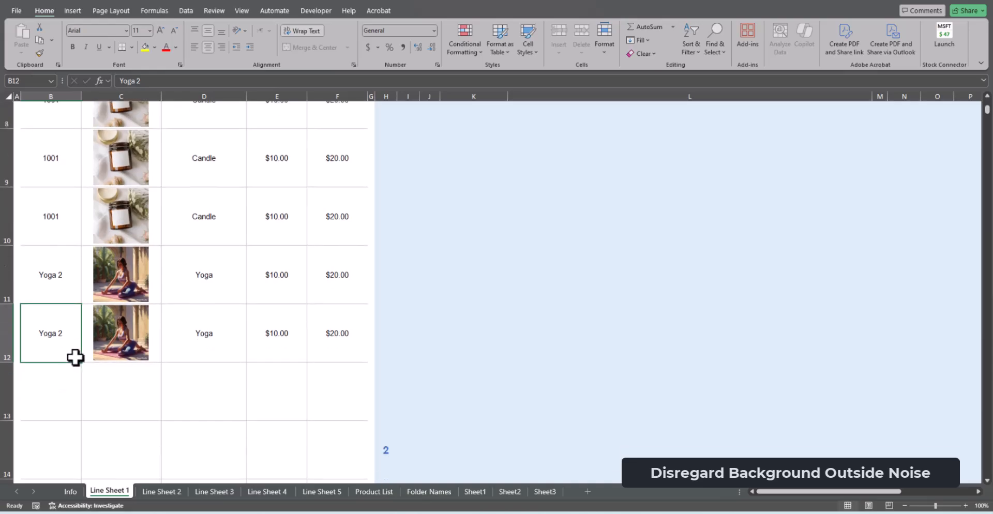
{"action": "left_click", "coordinate": [73, 370]}
{"action": "type", "text": "Yoga 1"}
{"action": "key", "text": "Return"}
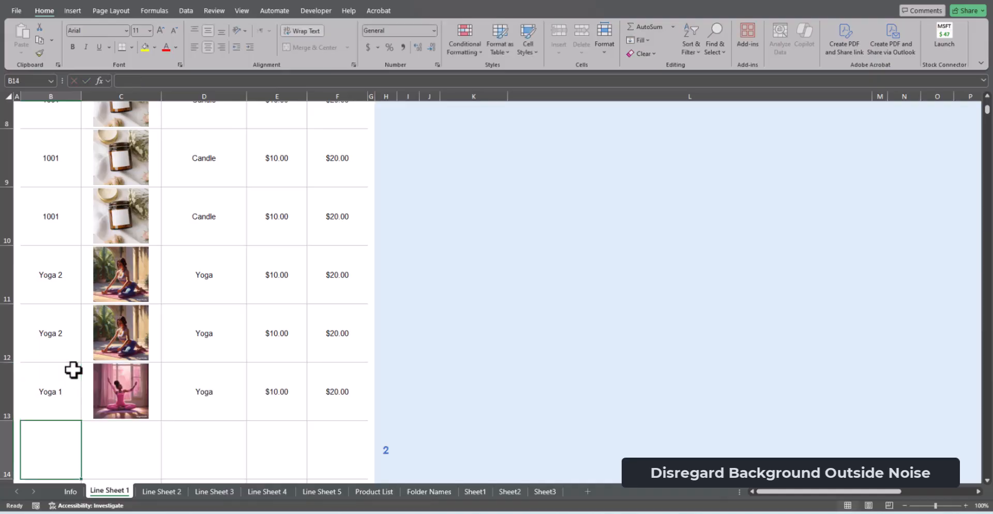
{"action": "scroll", "coordinate": [324, 302], "scroll_direction": "up", "scroll_amount": 5}
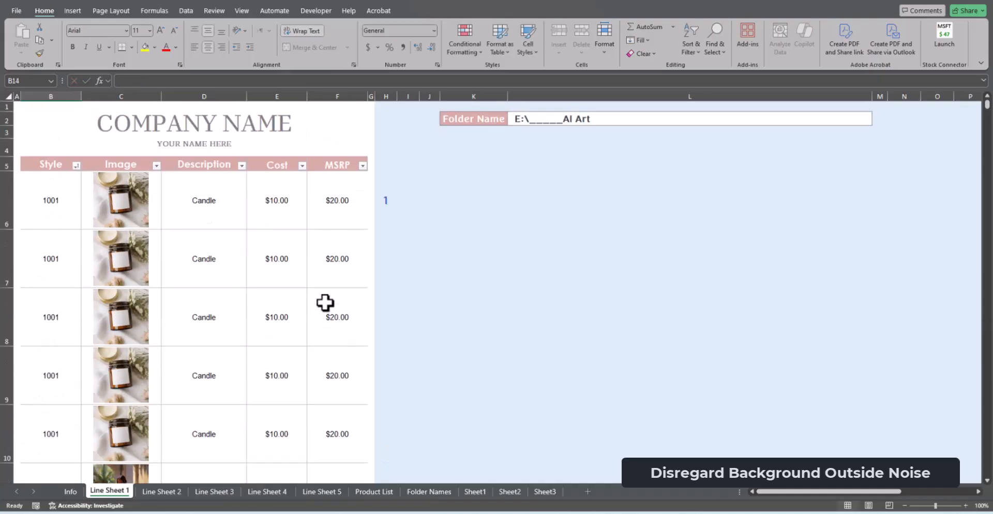
{"action": "scroll", "coordinate": [442, 261], "scroll_direction": "down", "scroll_amount": 3}
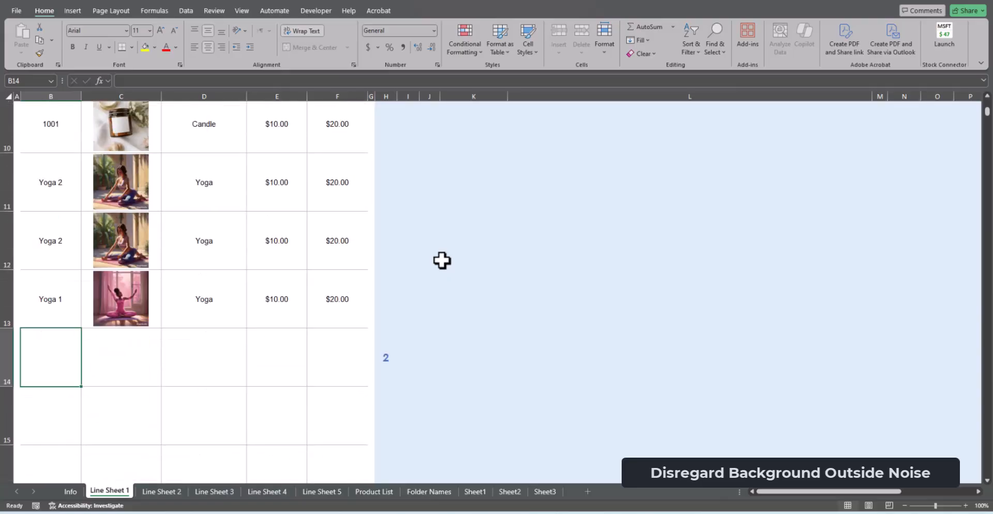
{"action": "scroll", "coordinate": [415, 219], "scroll_direction": "up", "scroll_amount": 5}
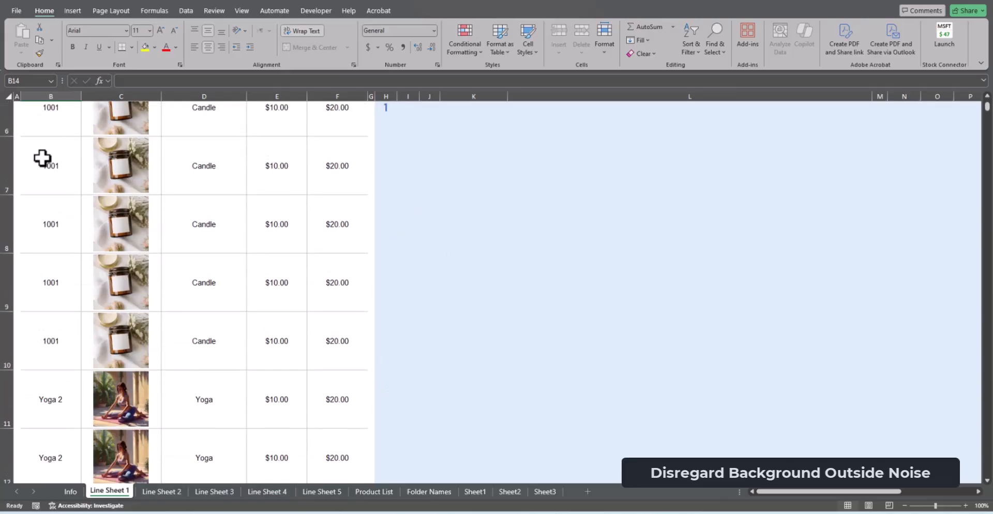
{"action": "left_click", "coordinate": [51, 207]}
{"action": "left_click_drag", "start_coordinate": [52, 207], "coordinate": [67, 383]}
{"action": "left_click", "coordinate": [41, 36]}
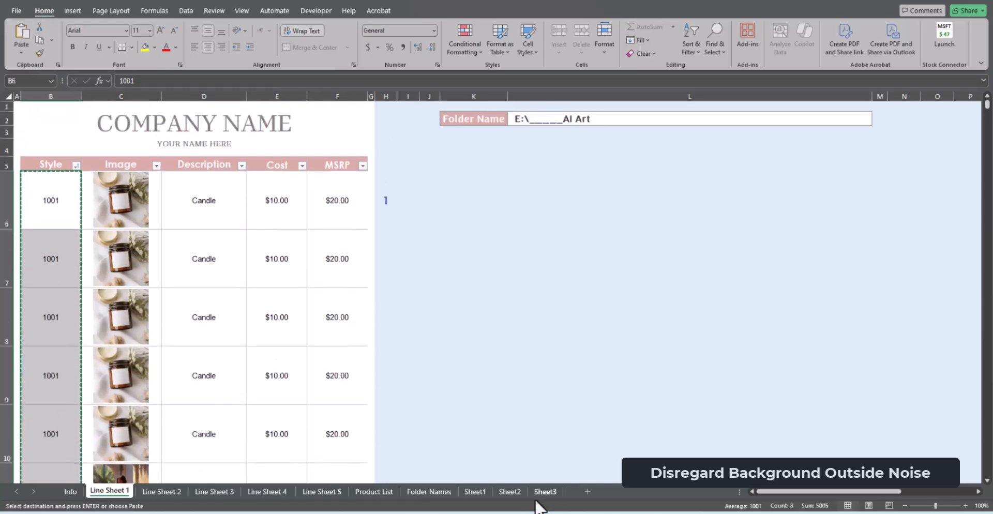
Copy all styles from 1001 through Yoga 7 in the Product List and paste them into Line Sheet 1 starting at B14
{"action": "left_click", "coordinate": [435, 490]}
{"action": "left_click", "coordinate": [374, 491]}
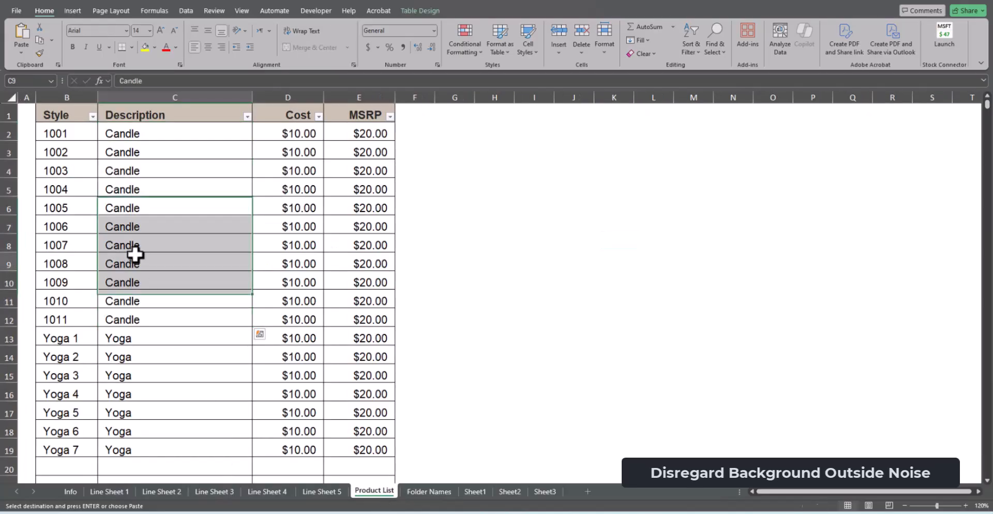
{"action": "left_click_drag", "start_coordinate": [70, 134], "coordinate": [72, 437]}
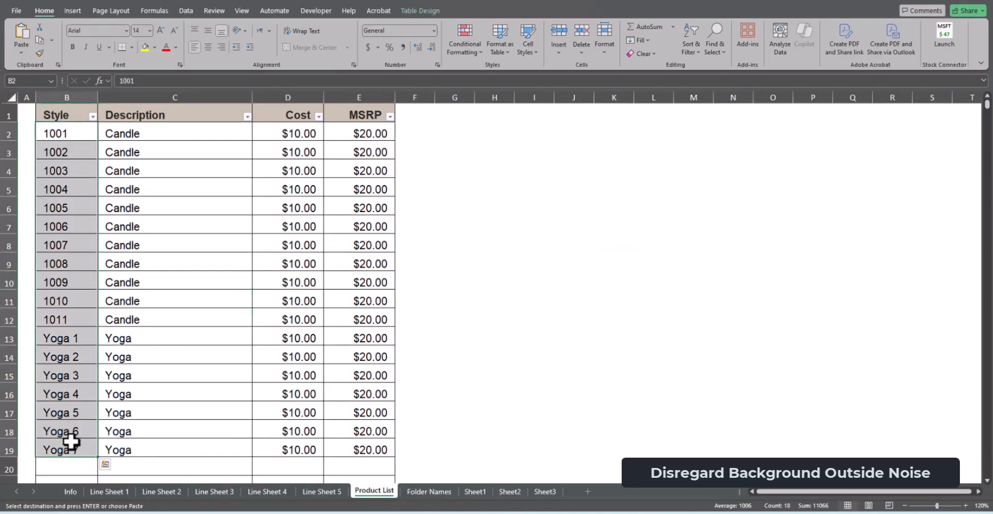
{"action": "right_click", "coordinate": [60, 321]}
{"action": "left_click", "coordinate": [108, 182]}
{"action": "left_click", "coordinate": [109, 492]}
{"action": "scroll", "coordinate": [147, 317], "scroll_direction": "down", "scroll_amount": 4}
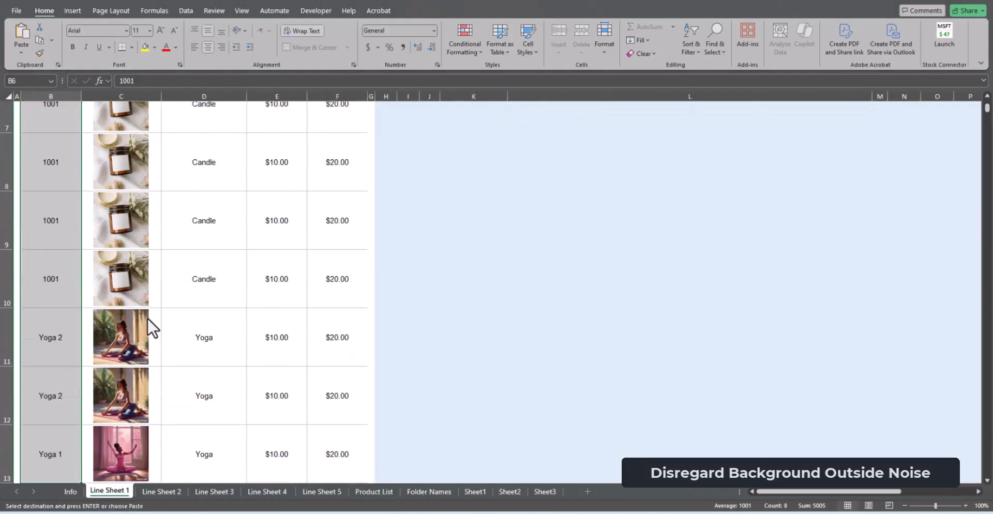
{"action": "left_click", "coordinate": [49, 271]}
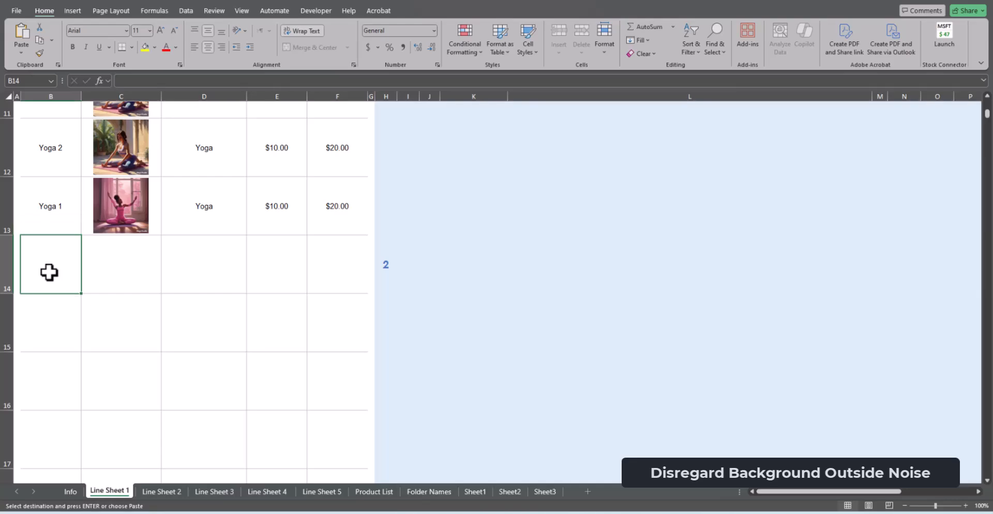
{"action": "key", "text": "ctrl+v"}
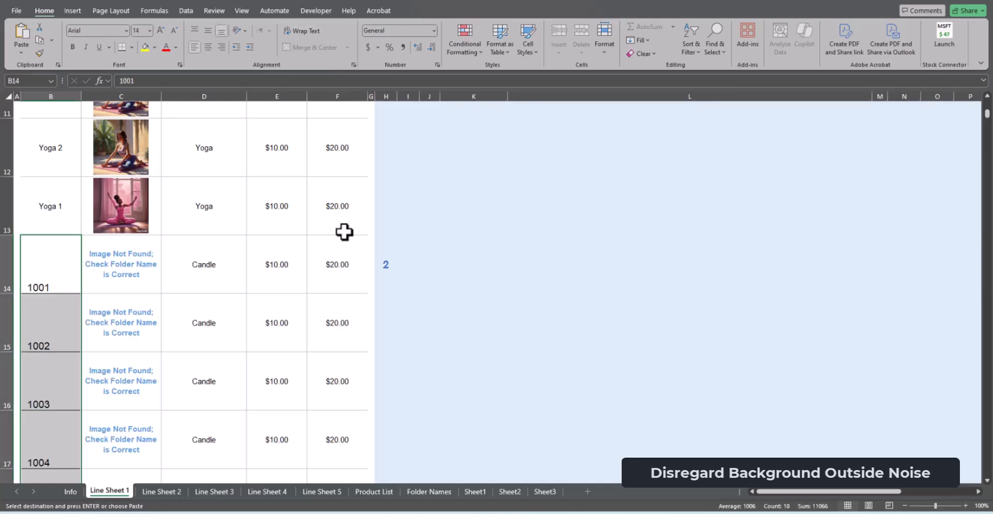
Check the images of the pasted styles and set the Folder Name to the Pictures\Candles folder
{"action": "scroll", "coordinate": [667, 274], "scroll_direction": "up", "scroll_amount": 1}
{"action": "scroll", "coordinate": [751, 259], "scroll_direction": "up", "scroll_amount": 3}
{"action": "scroll", "coordinate": [290, 192], "scroll_direction": "down", "scroll_amount": 6}
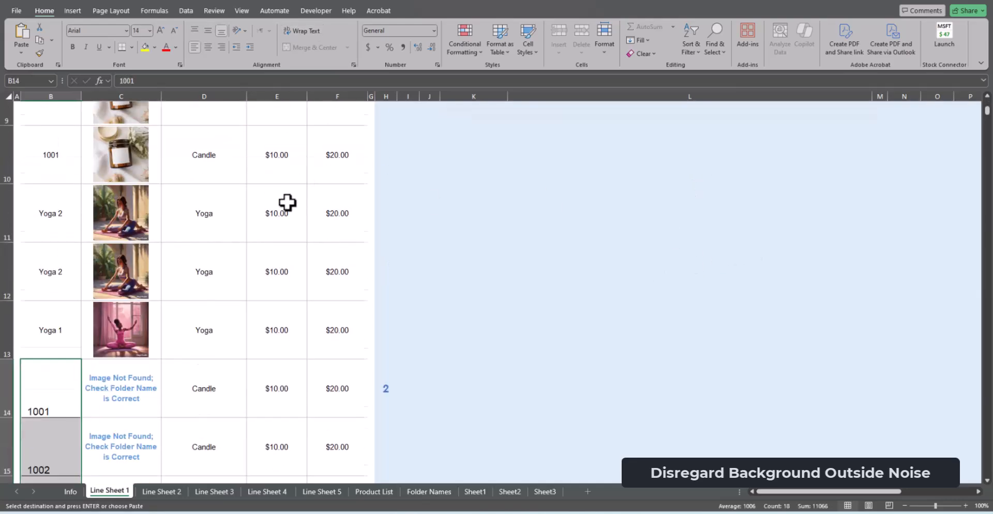
{"action": "scroll", "coordinate": [281, 348], "scroll_direction": "down", "scroll_amount": 3}
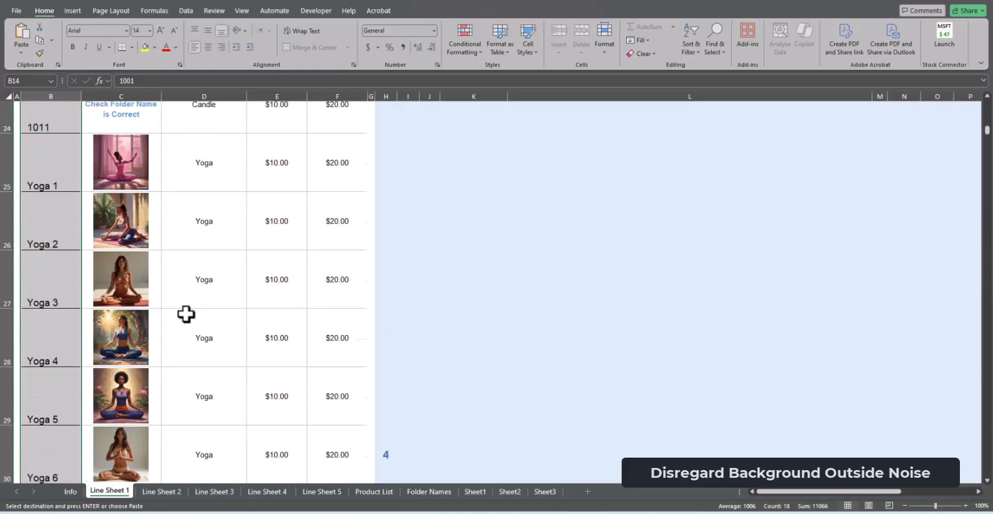
{"action": "scroll", "coordinate": [186, 314], "scroll_direction": "up", "scroll_amount": 4}
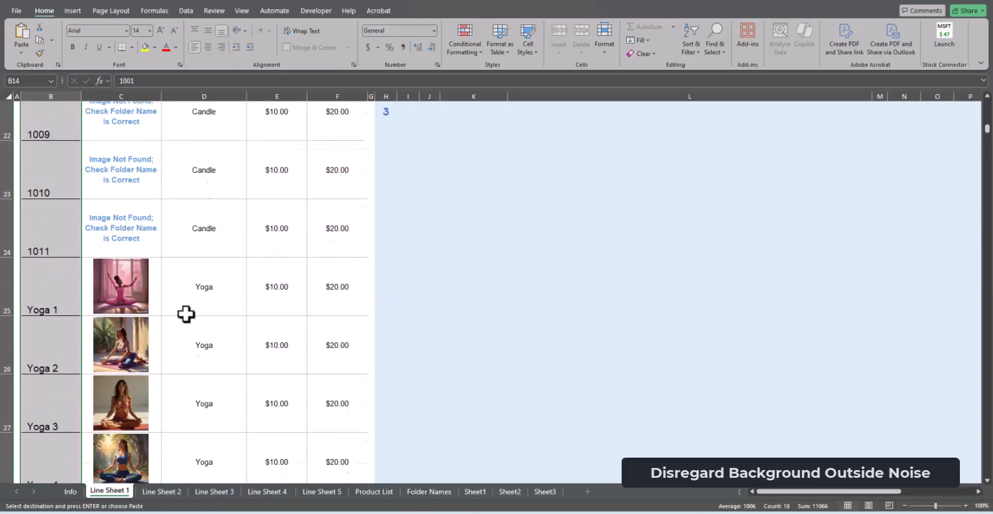
{"action": "scroll", "coordinate": [922, 171], "scroll_direction": "up", "scroll_amount": 6}
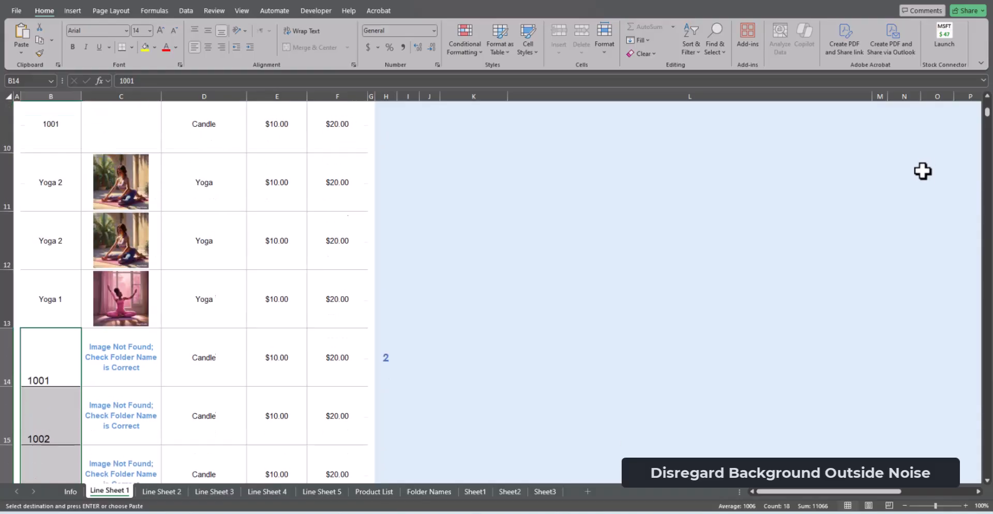
{"action": "left_click", "coordinate": [867, 124]}
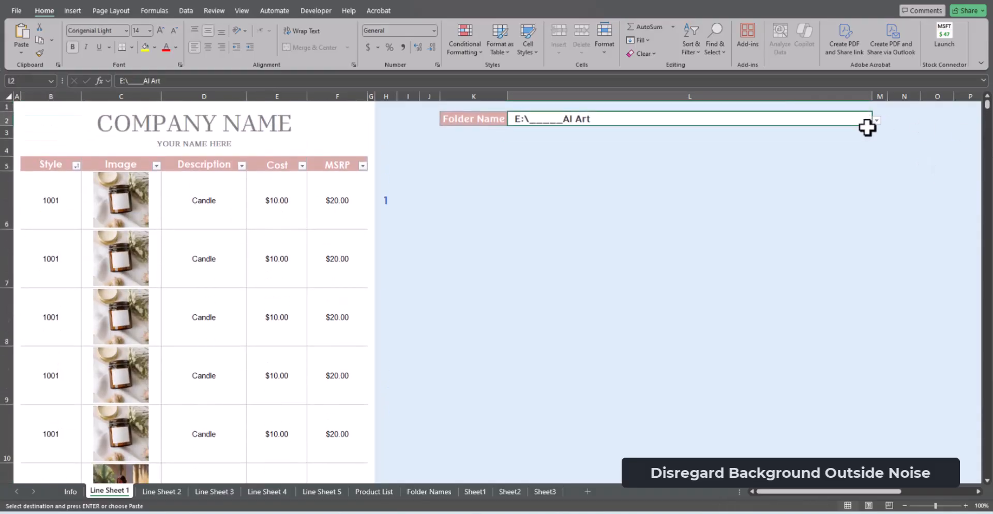
{"action": "left_click", "coordinate": [875, 121]}
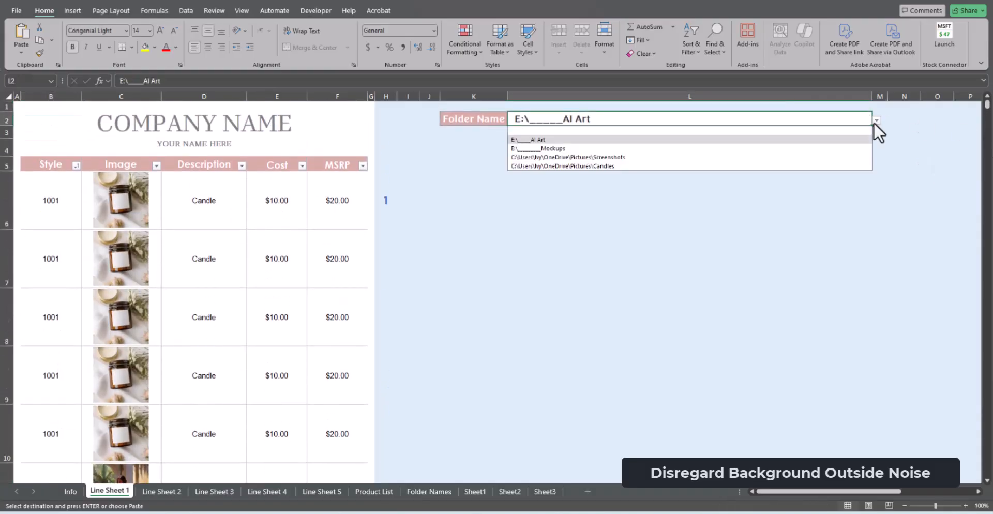
{"action": "left_click", "coordinate": [847, 164]}
Copy the candle styles 1001 to 1011 in B14:B24 and paste them back in place to reload their images
{"action": "scroll", "coordinate": [512, 274], "scroll_direction": "down", "scroll_amount": 3}
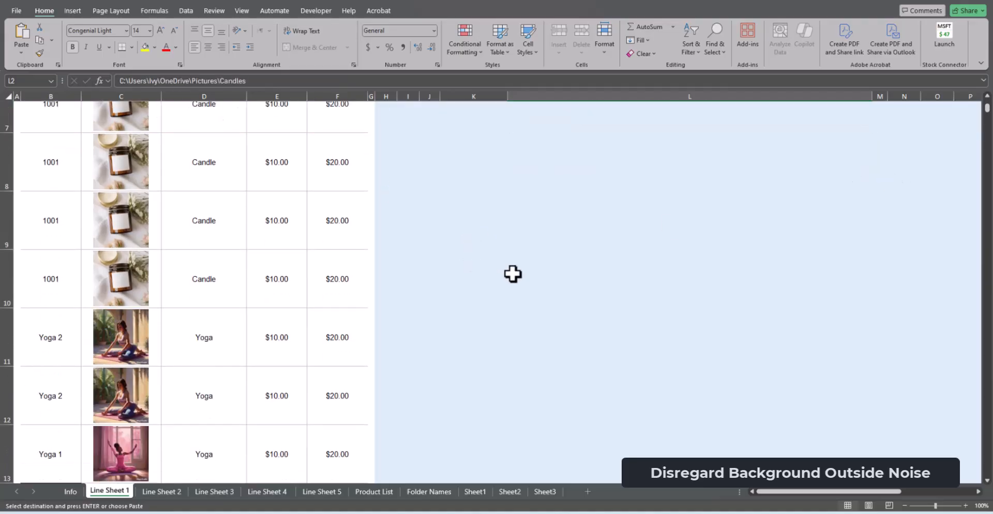
{"action": "scroll", "coordinate": [543, 272], "scroll_direction": "down", "scroll_amount": 2}
{"action": "left_click_drag", "start_coordinate": [66, 304], "coordinate": [55, 431]}
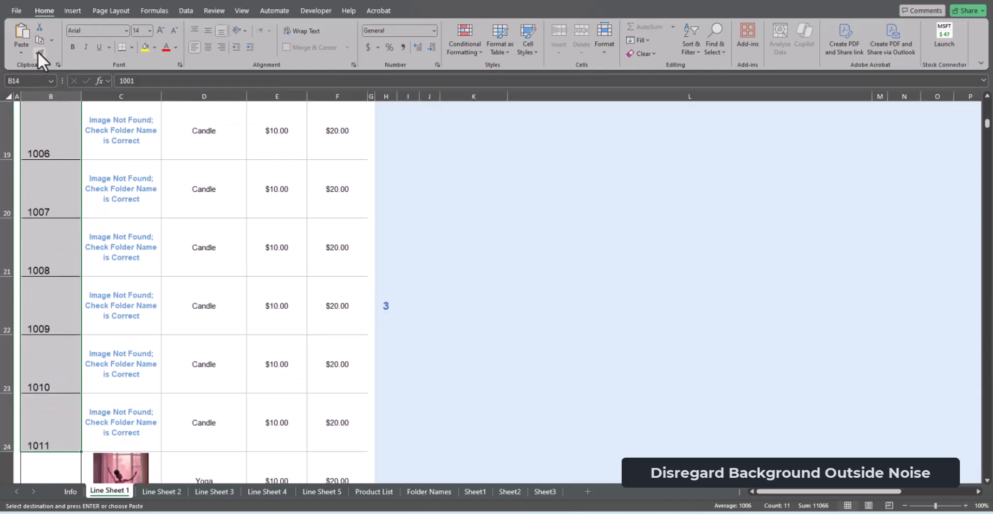
{"action": "scroll", "coordinate": [53, 173], "scroll_direction": "up", "scroll_amount": 3}
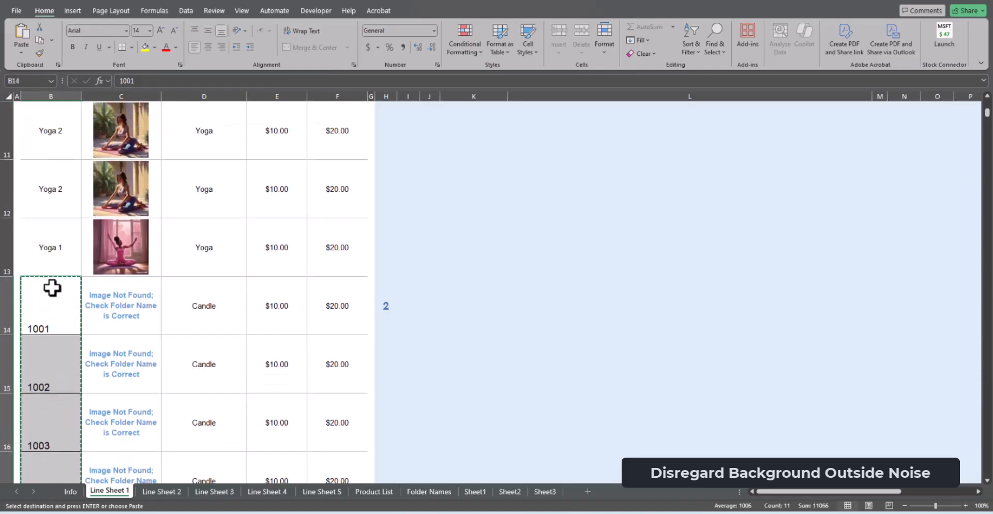
{"action": "left_click", "coordinate": [53, 288]}
{"action": "left_click", "coordinate": [18, 30]}
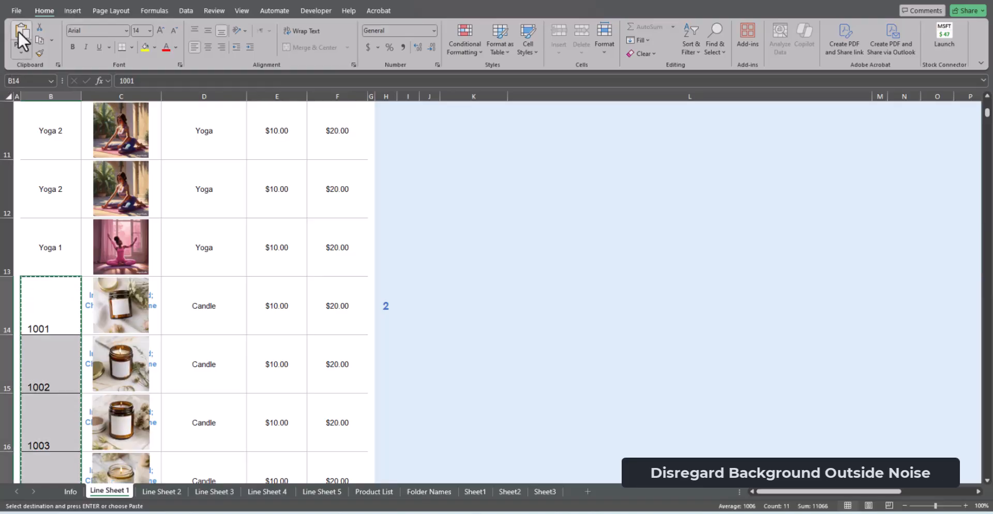
Center the re-pasted candle styles horizontally and vertically and reduce their font size
{"action": "left_click", "coordinate": [209, 47]}
{"action": "left_click", "coordinate": [208, 32]}
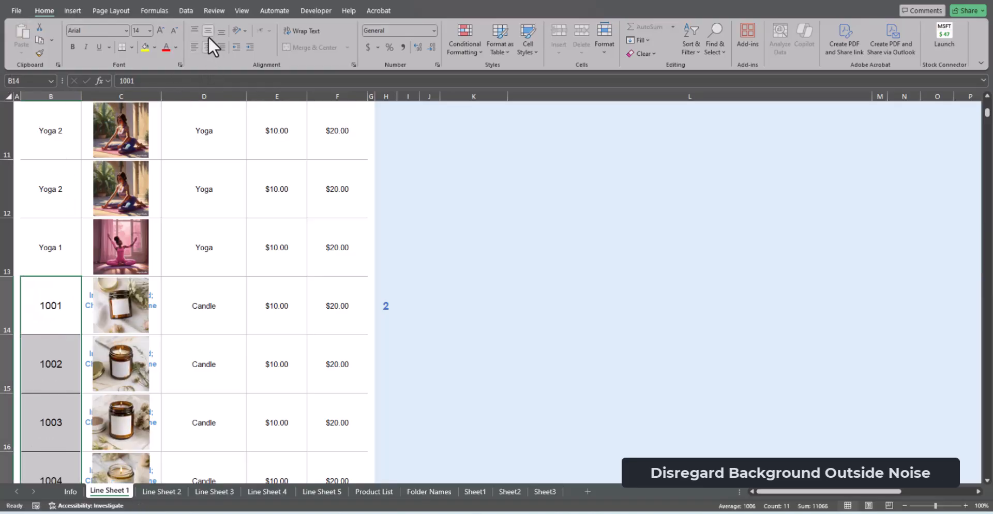
{"action": "left_click", "coordinate": [174, 30]}
{"action": "left_click", "coordinate": [175, 30]}
Clear the leftover image-not-found text behind the candle images in column C, starting from row 14
{"action": "mouse_move", "coordinate": [158, 322]}
{"action": "left_mouse_down"}
{"action": "mouse_move", "coordinate": [139, 500]}
{"action": "mouse_move", "coordinate": [153, 307]}
{"action": "left_mouse_up"}
{"action": "key", "text": "Delete"}
{"action": "scroll", "coordinate": [218, 300], "scroll_direction": "down", "scroll_amount": 8}
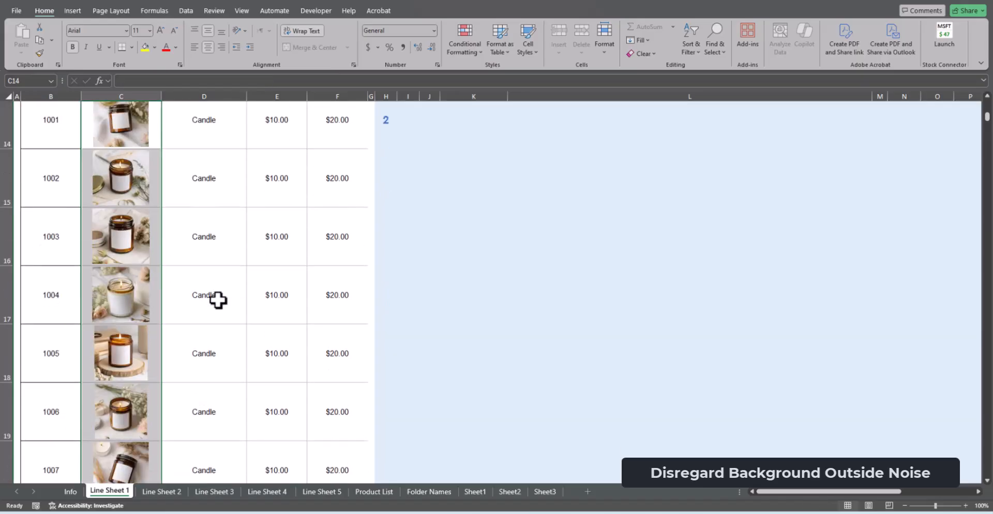
Clear the style 1011 entry from row 24
{"action": "left_click", "coordinate": [211, 370]}
{"action": "key", "text": "Delete"}
{"action": "left_click", "coordinate": [67, 408]}
{"action": "key", "text": "Delete"}
{"action": "left_click", "coordinate": [200, 408]}
Enter the style Yoga 1 in row 24, below style 1010
{"action": "left_click", "coordinate": [62, 402]}
{"action": "type", "text": "Yoga 1"}
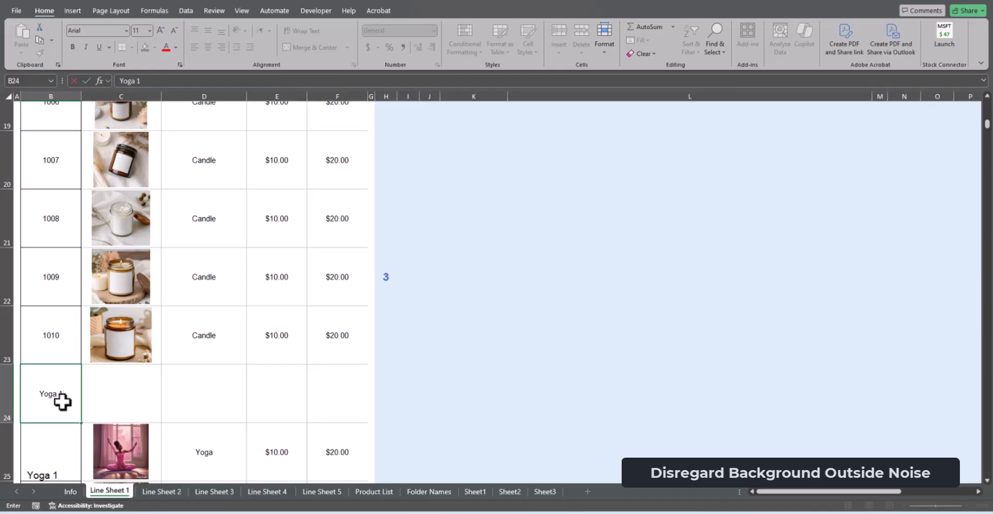
{"action": "key", "text": "Return"}
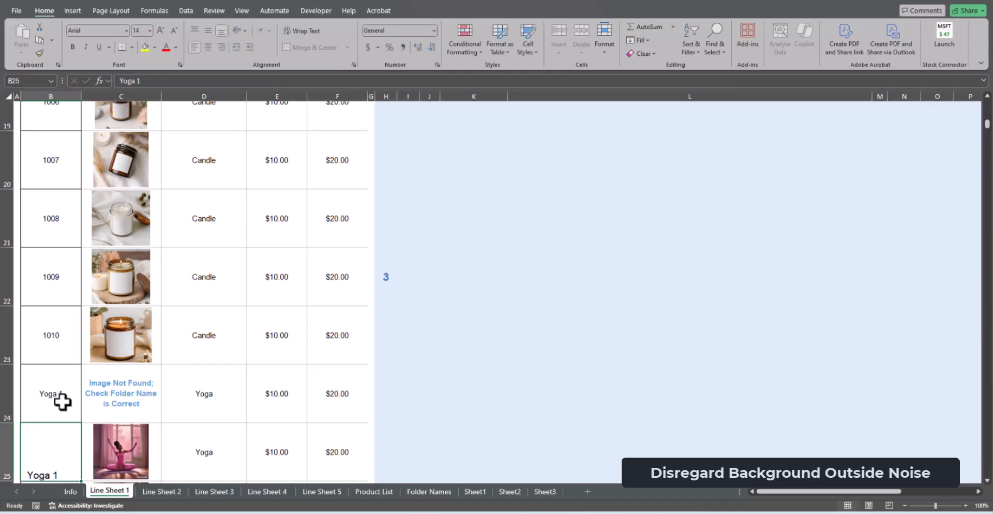
Set the style in row 24 to 1001 and clear the leftover text behind its image
{"action": "left_click", "coordinate": [62, 402]}
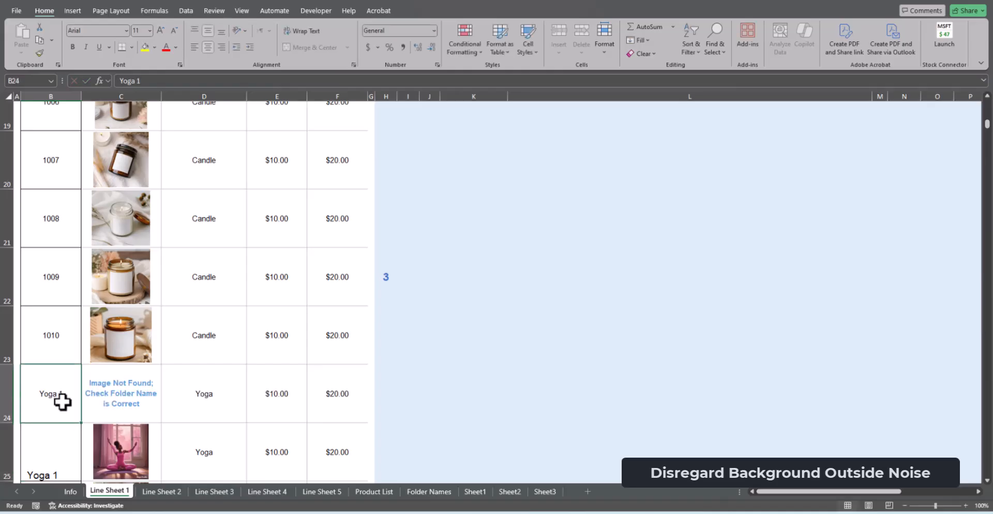
{"action": "type", "text": "100"}
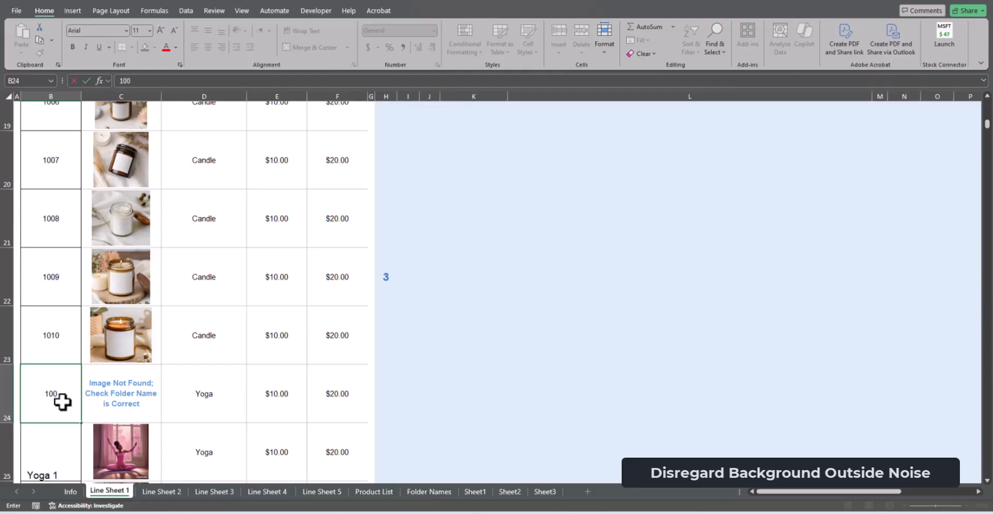
{"action": "type", "text": "1"}
{"action": "key", "text": "Return"}
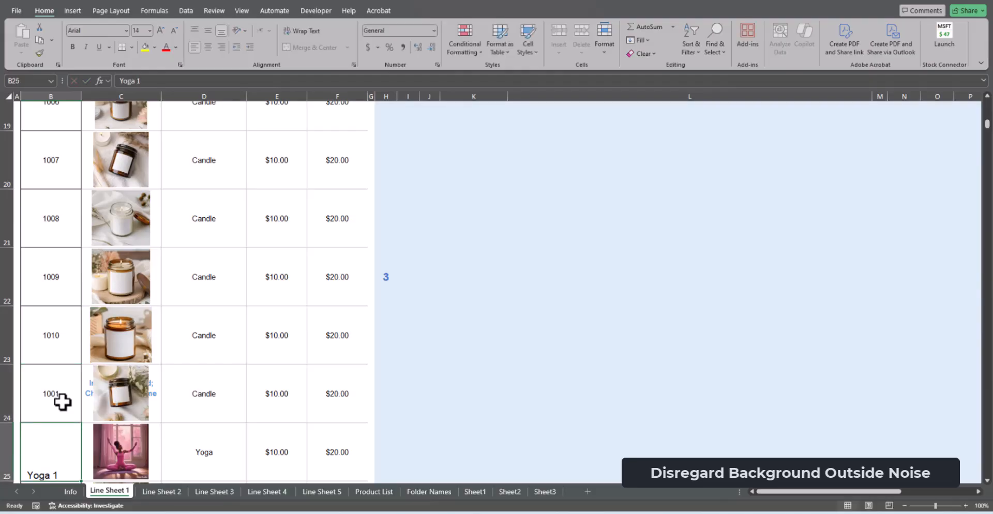
{"action": "left_click", "coordinate": [153, 399]}
Look through the blank templates on Line Sheet 2, Line Sheet 3 and Line Sheet 4
{"action": "scroll", "coordinate": [370, 309], "scroll_direction": "up", "scroll_amount": 1}
{"action": "scroll", "coordinate": [369, 308], "scroll_direction": "up", "scroll_amount": 5}
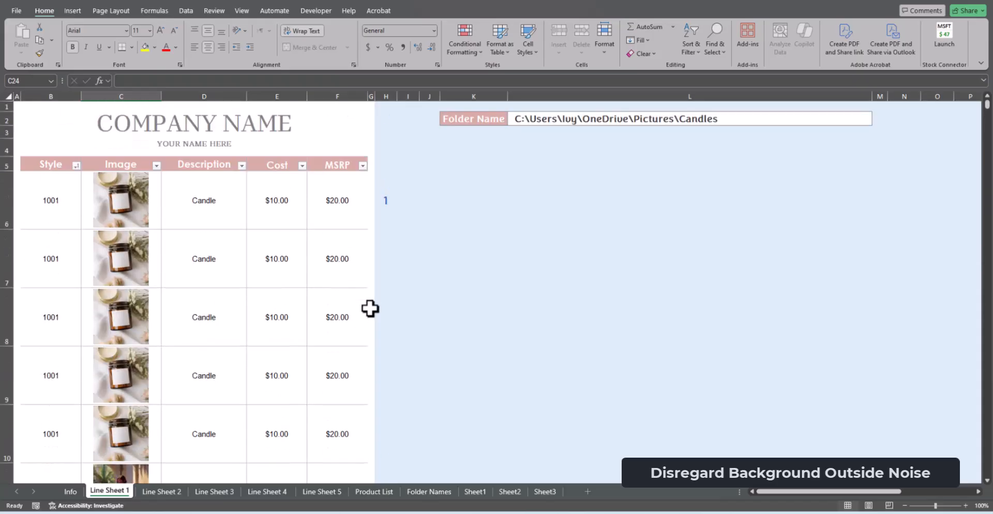
{"action": "left_click", "coordinate": [157, 498]}
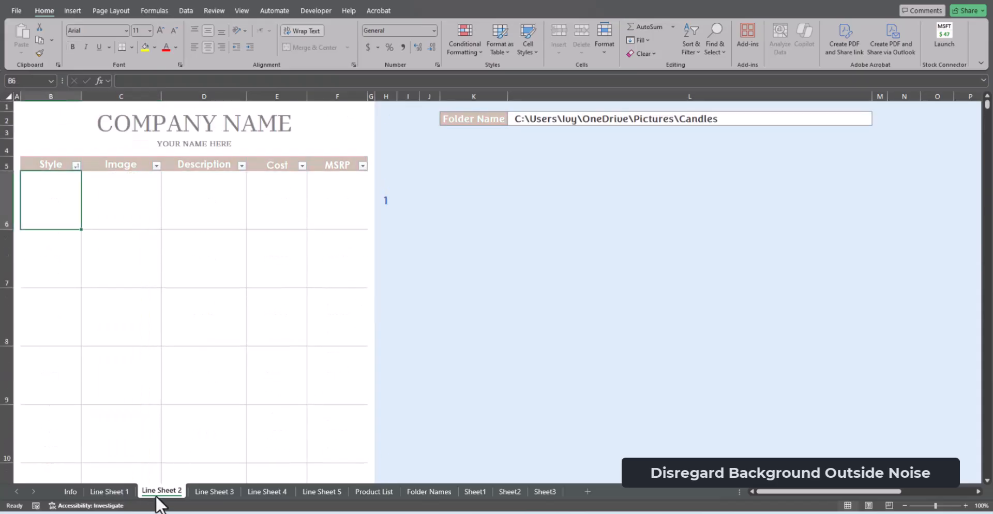
{"action": "left_click", "coordinate": [230, 497]}
{"action": "left_click", "coordinate": [267, 491]}
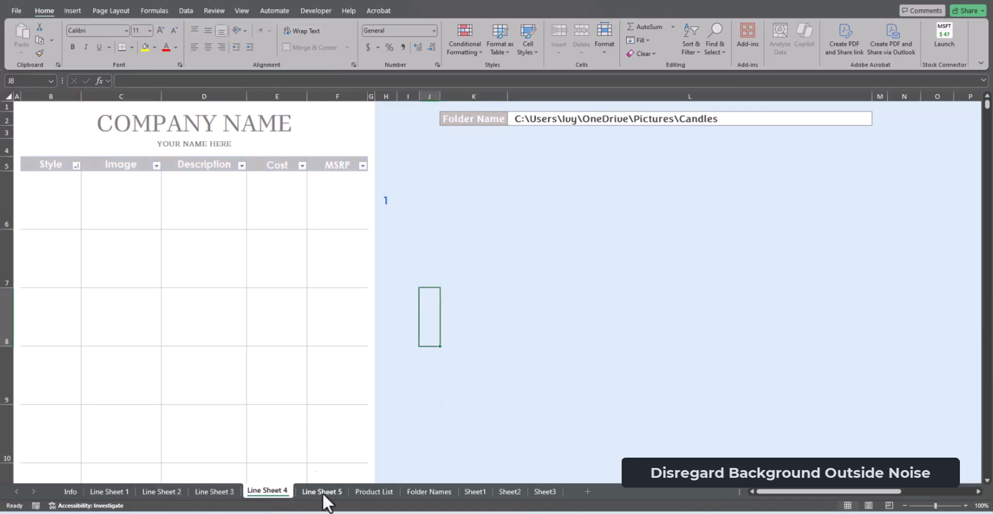